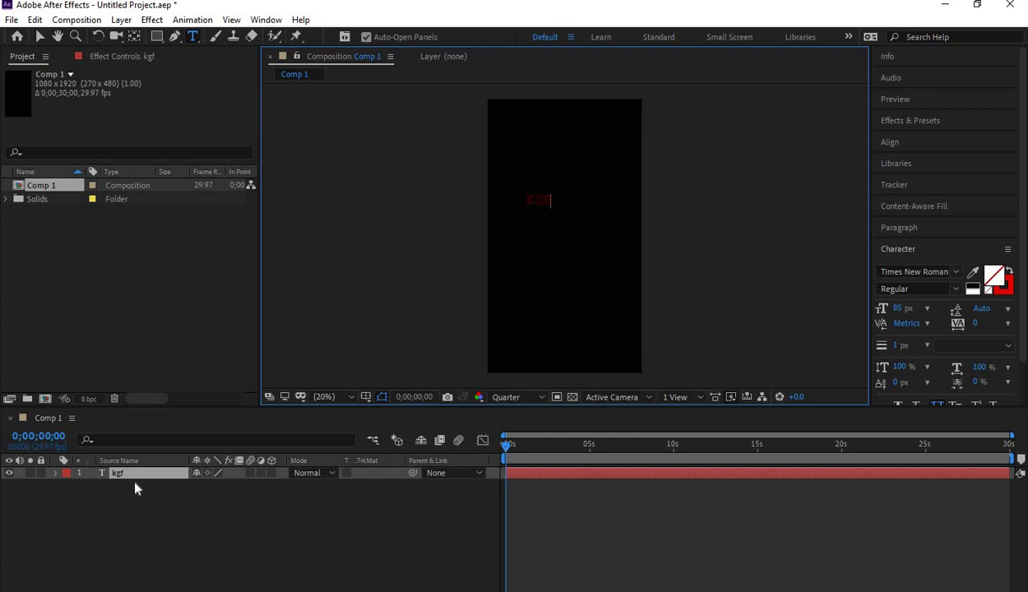
Step: Set the fill colour of the kgf text layer to red, ff0000
click(150, 474)
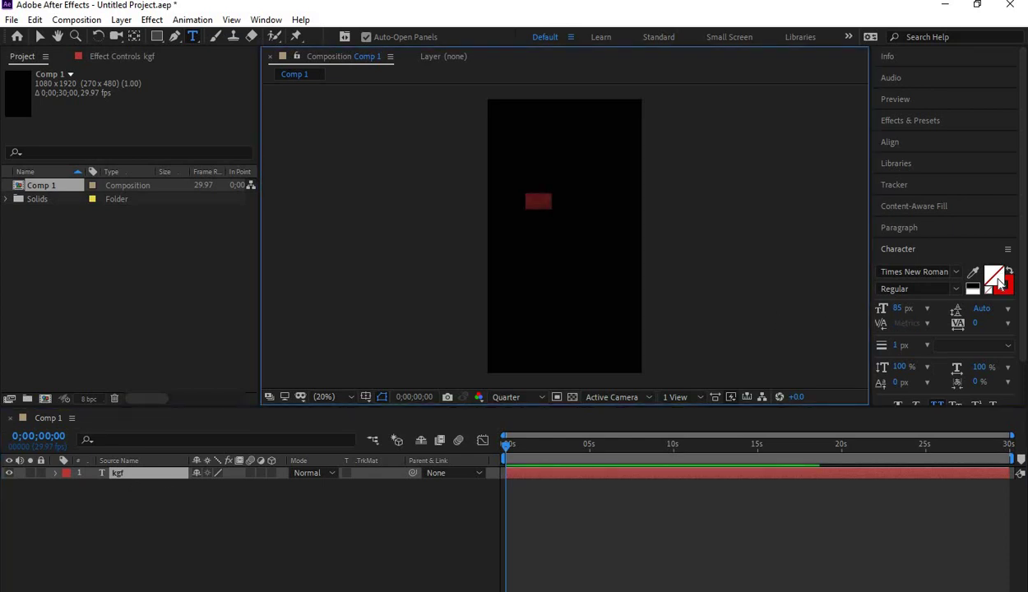
click(998, 282)
text(ff0000)
click(673, 224)
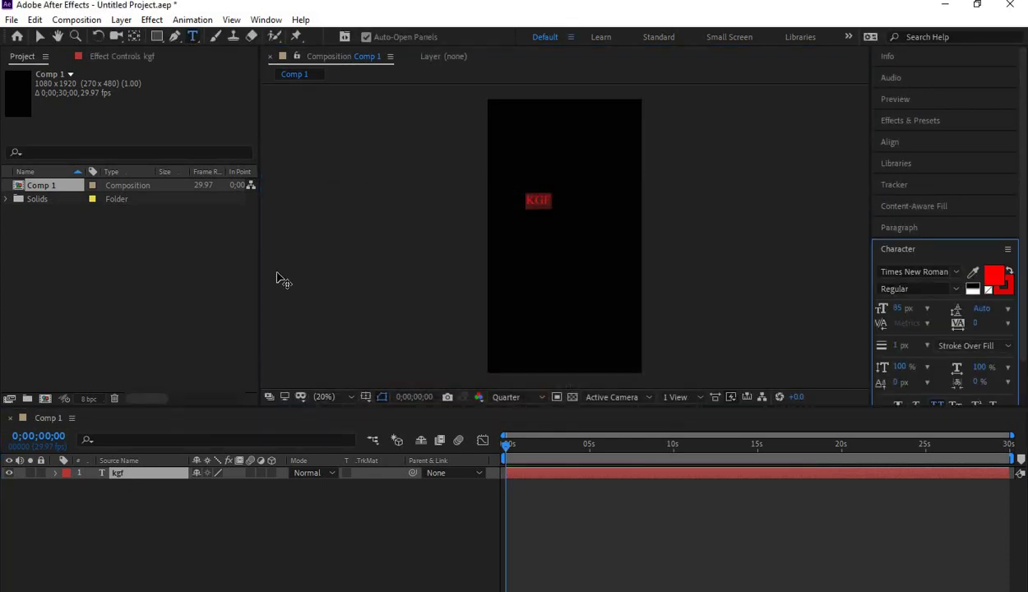
Step: Scale the kgf text layer to 446% and move it to about the middle of the composition
click(156, 475)
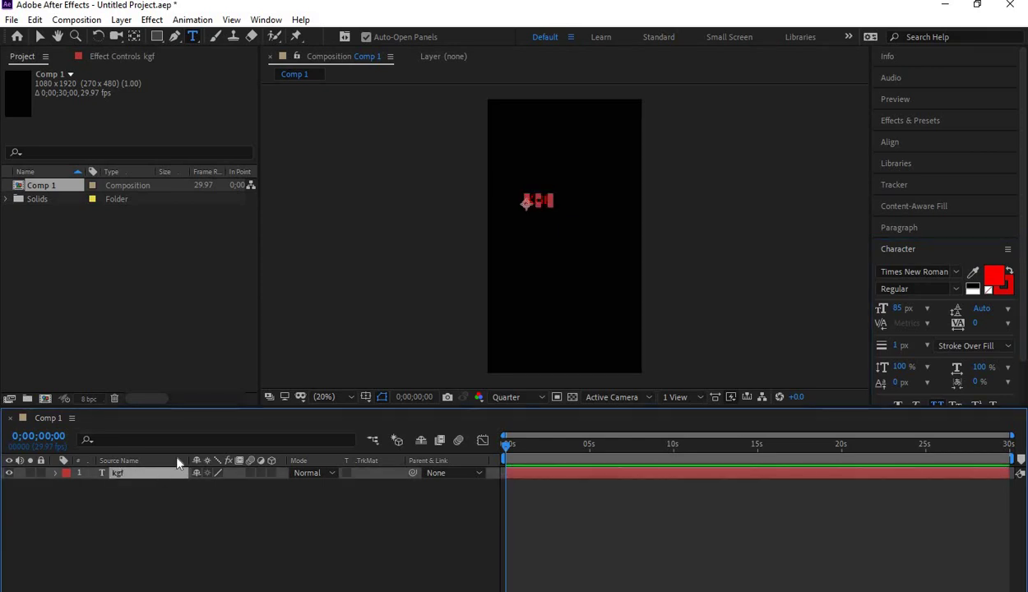
key(s)
drag(214, 486, 494, 517)
click(41, 37)
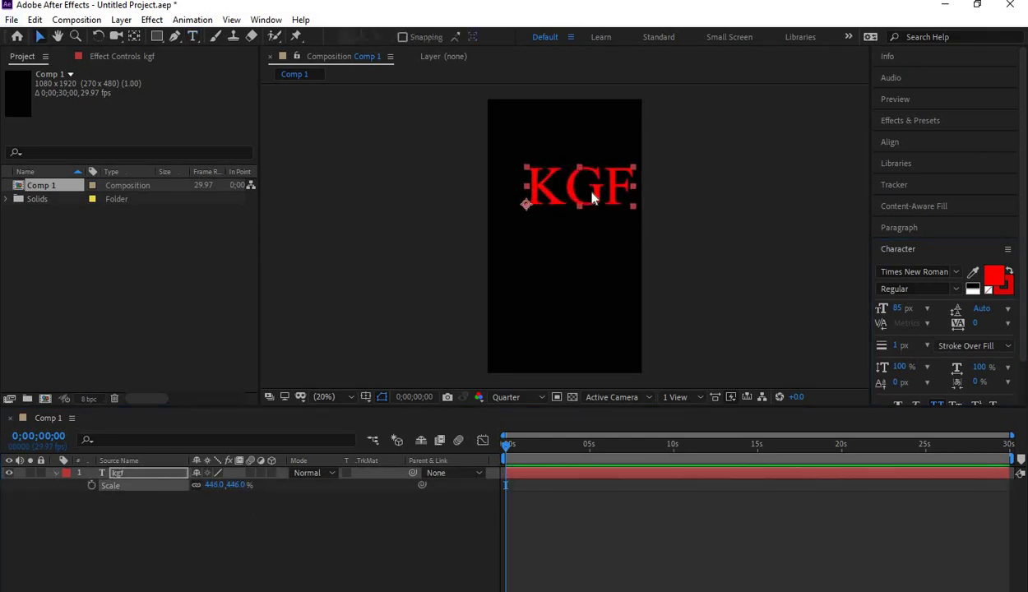
drag(592, 197, 583, 239)
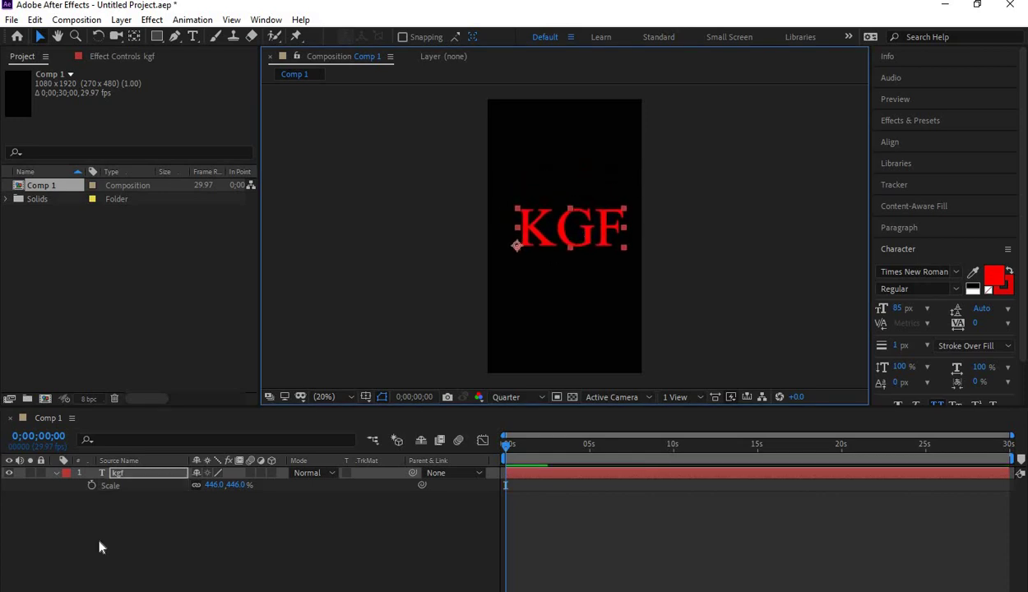
Step: Add a composition-sized black solid above the text and apply the Video Copilot Saber effect to it
right_click(125, 524)
mouse_move(289, 371)
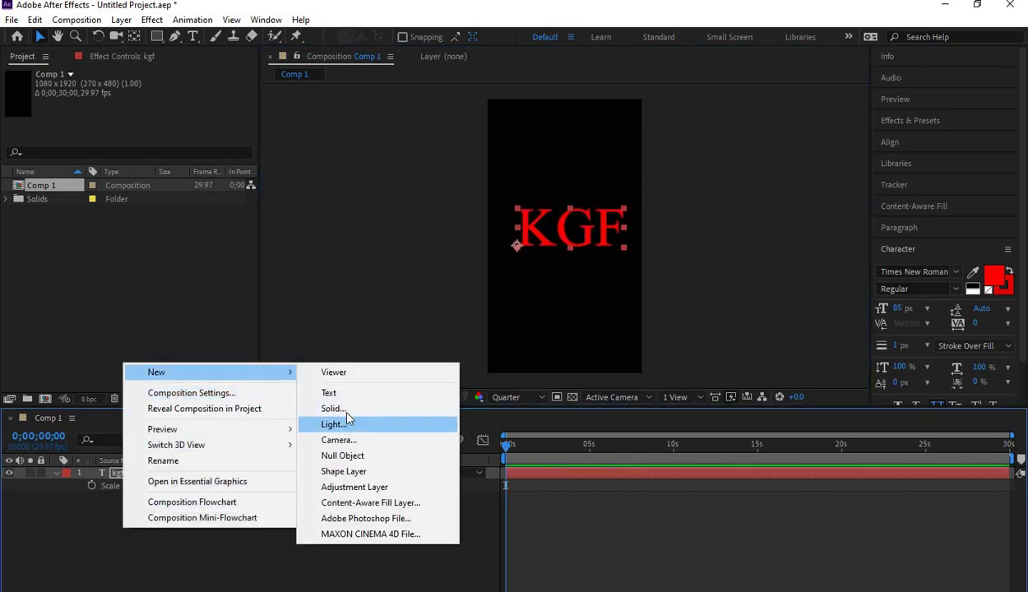
click(333, 408)
click(564, 434)
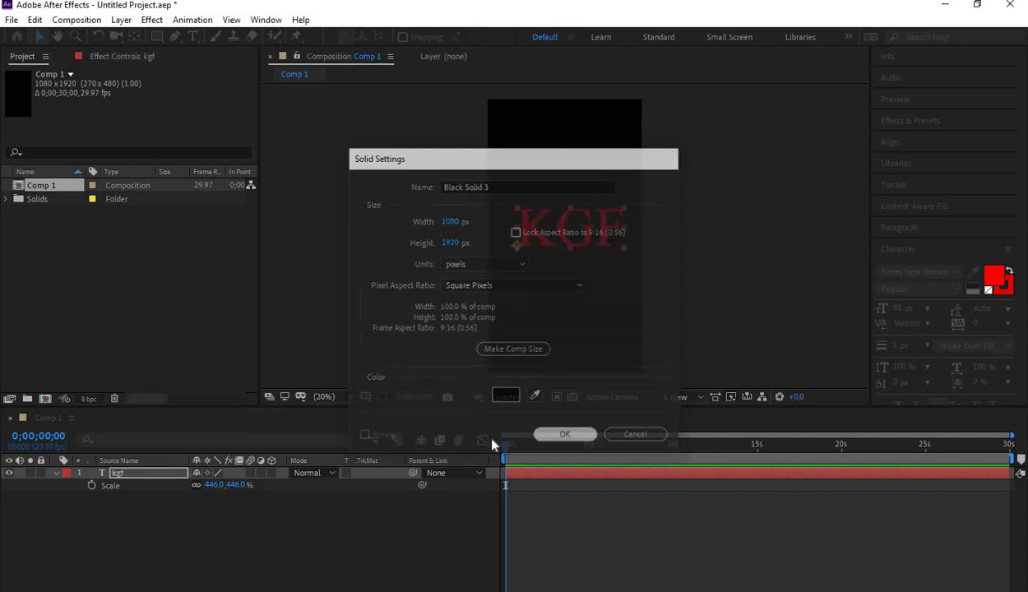
click(152, 19)
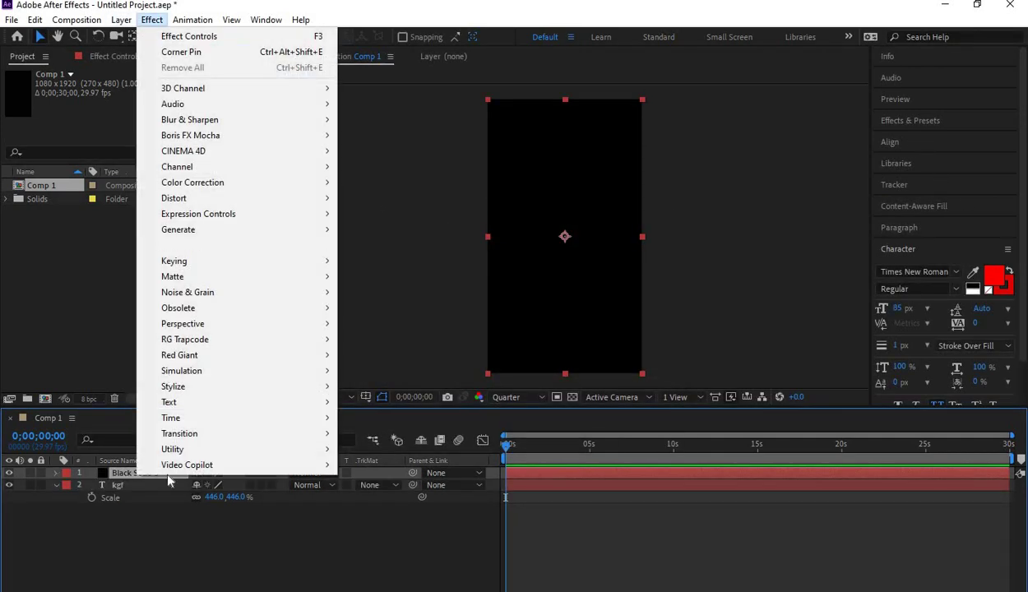
mouse_move(208, 465)
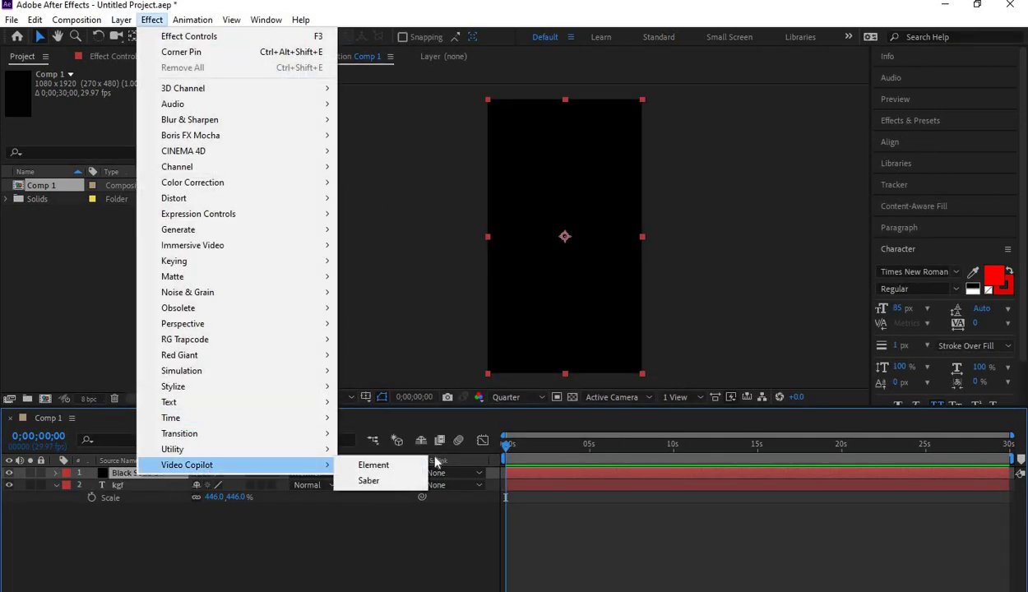
click(385, 482)
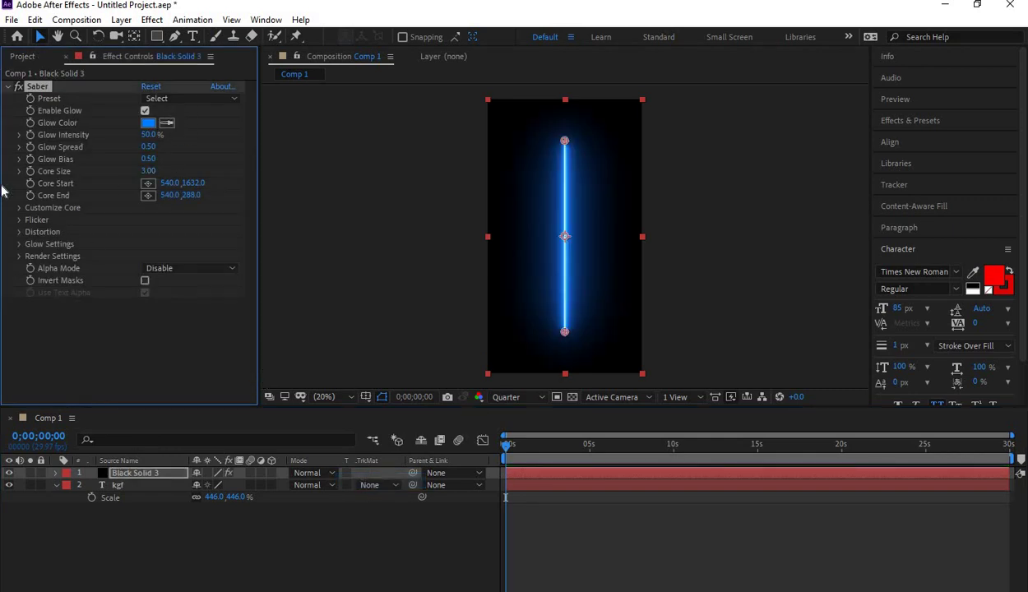
Step: Set Saber's Core Type to Text Layer and use the kgf layer as its text source
click(19, 208)
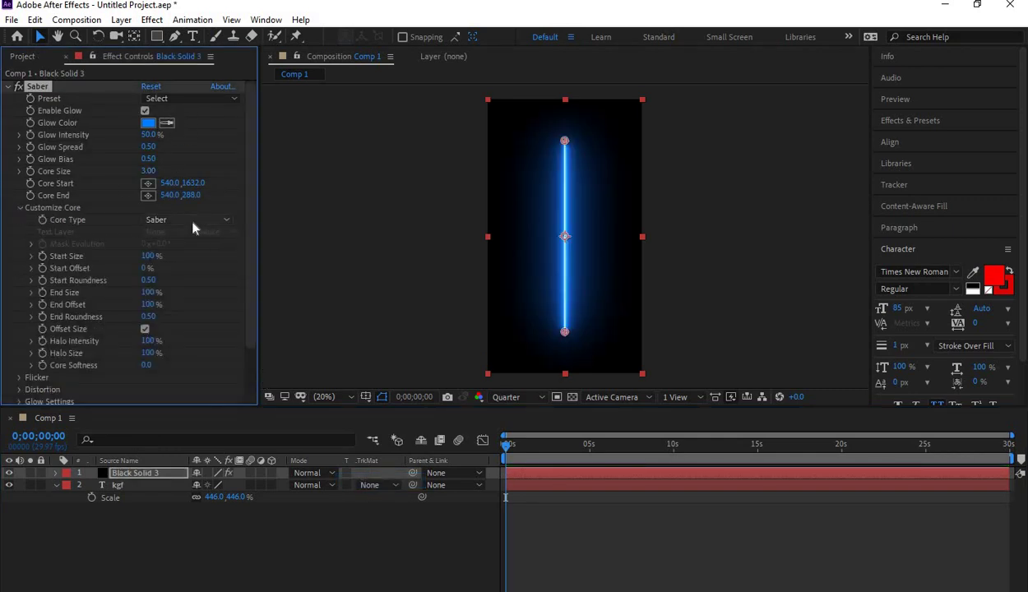
click(193, 220)
click(181, 266)
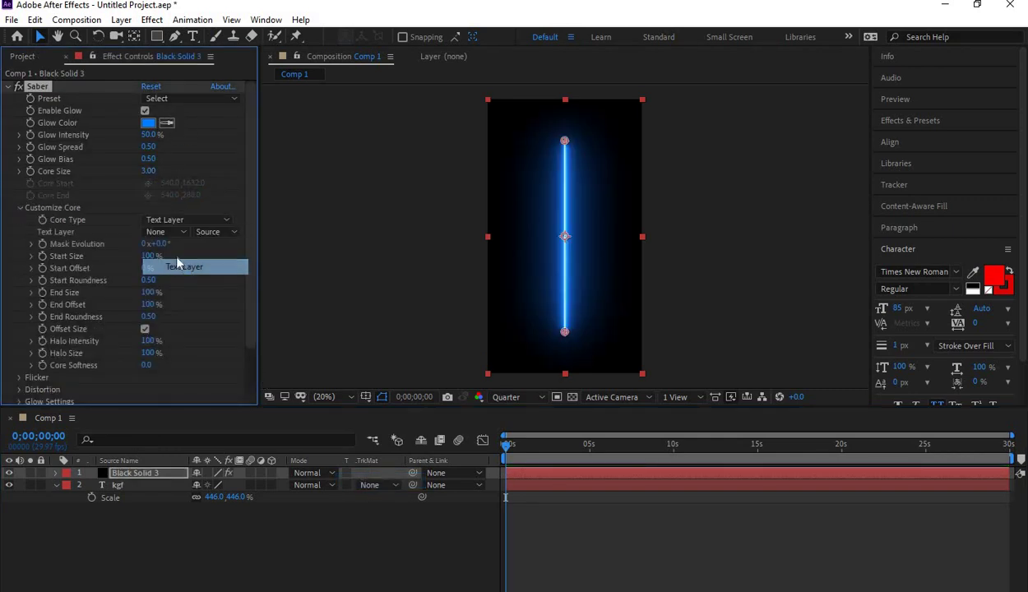
click(172, 228)
click(181, 284)
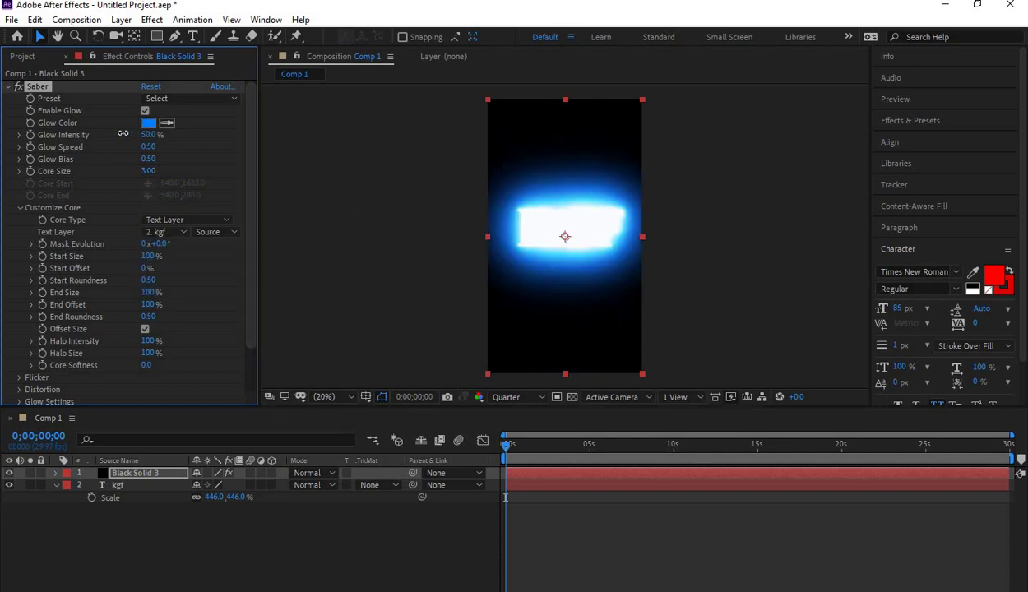
Step: Apply Saber's Fire preset with a Glow Intensity of 25% and preview the burning text
drag(122, 134, 120, 133)
click(182, 101)
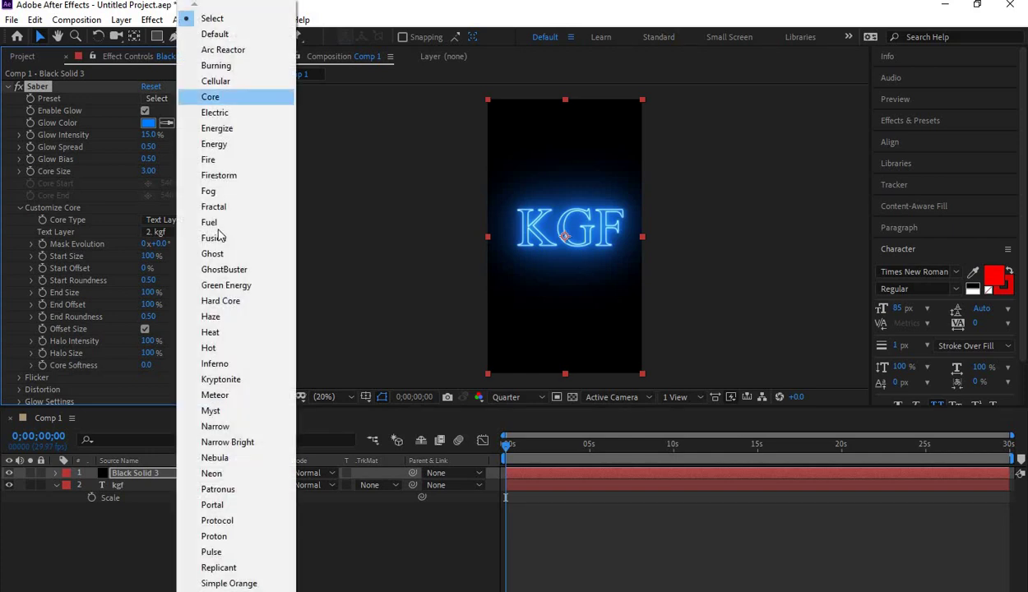
click(224, 166)
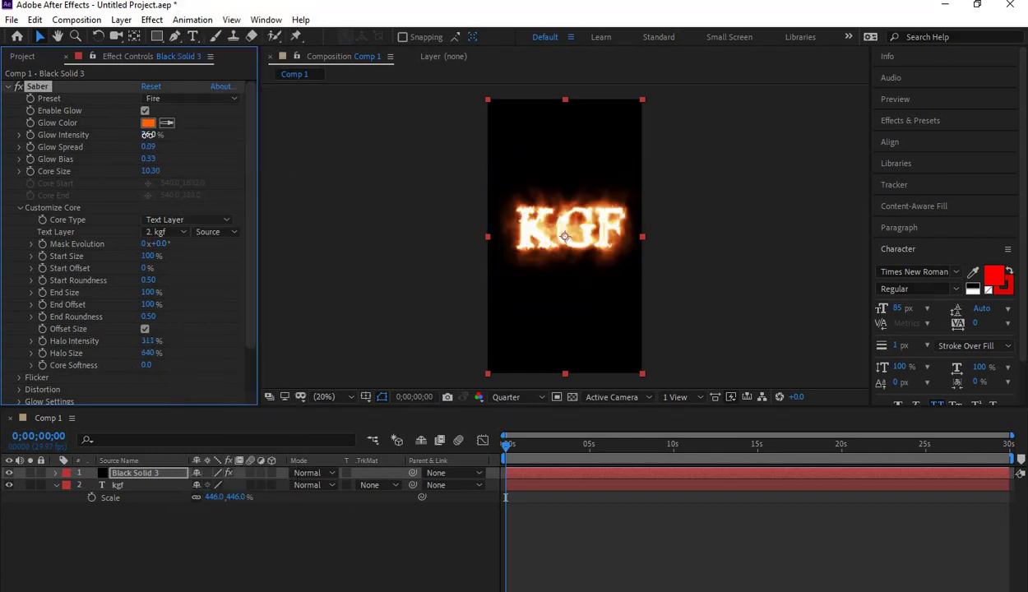
drag(137, 135, 138, 231)
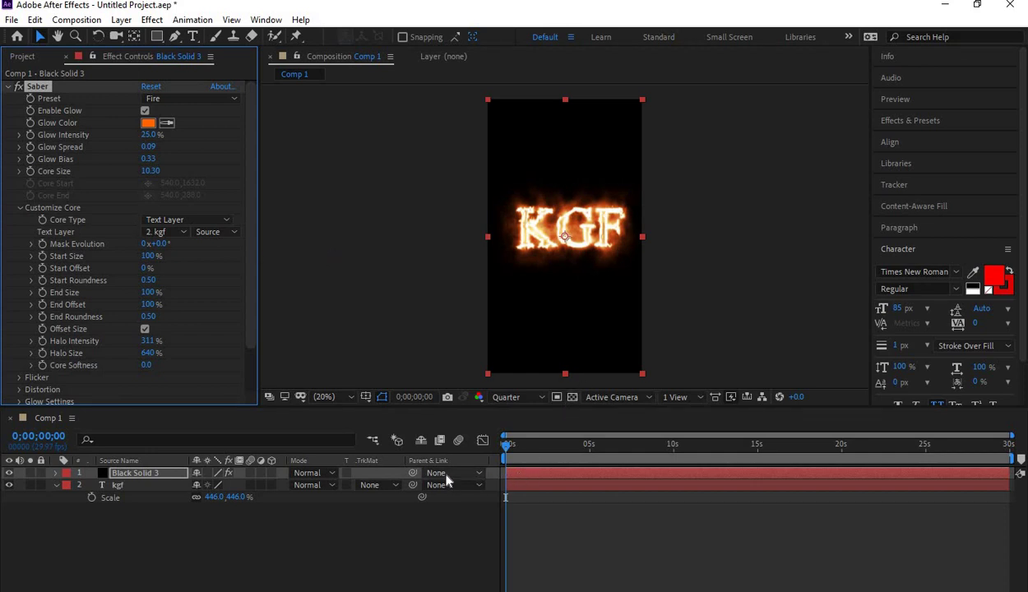
key(space)
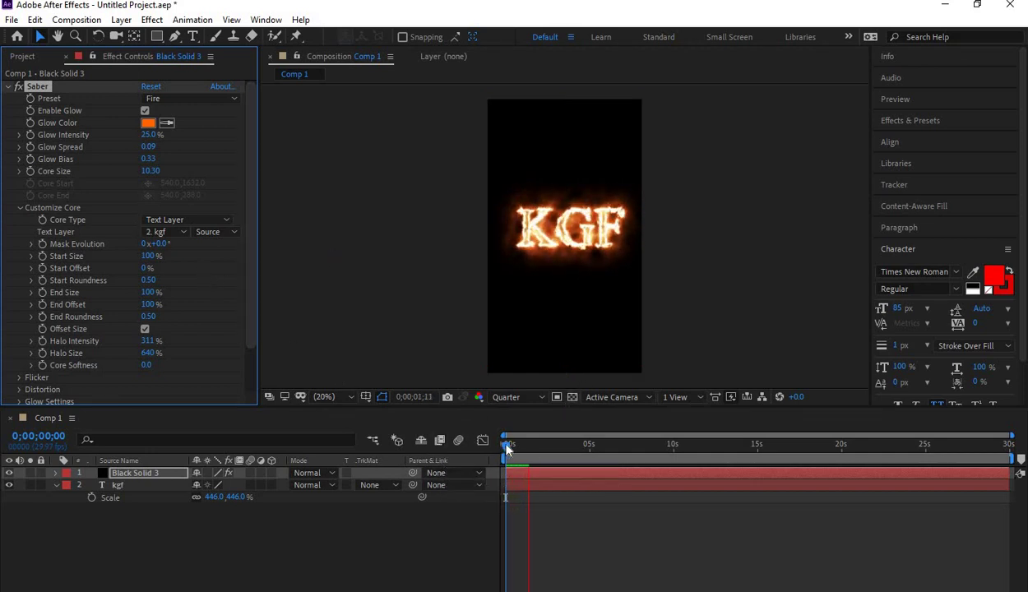
key(space)
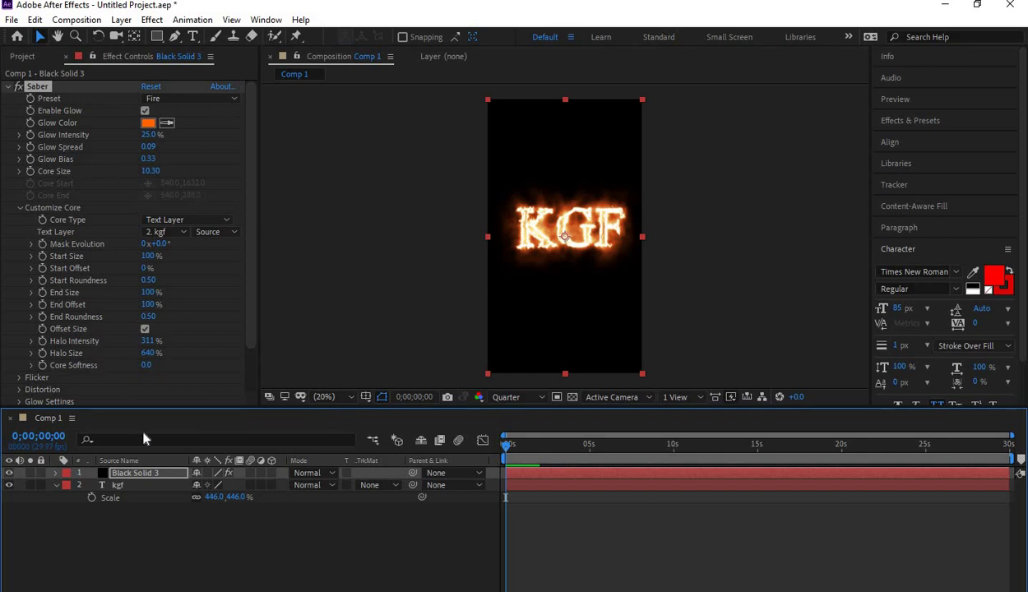
Step: Set the kgf text's tracking to 143 and shift the layer horizontally to an X position of 119
double_click(127, 485)
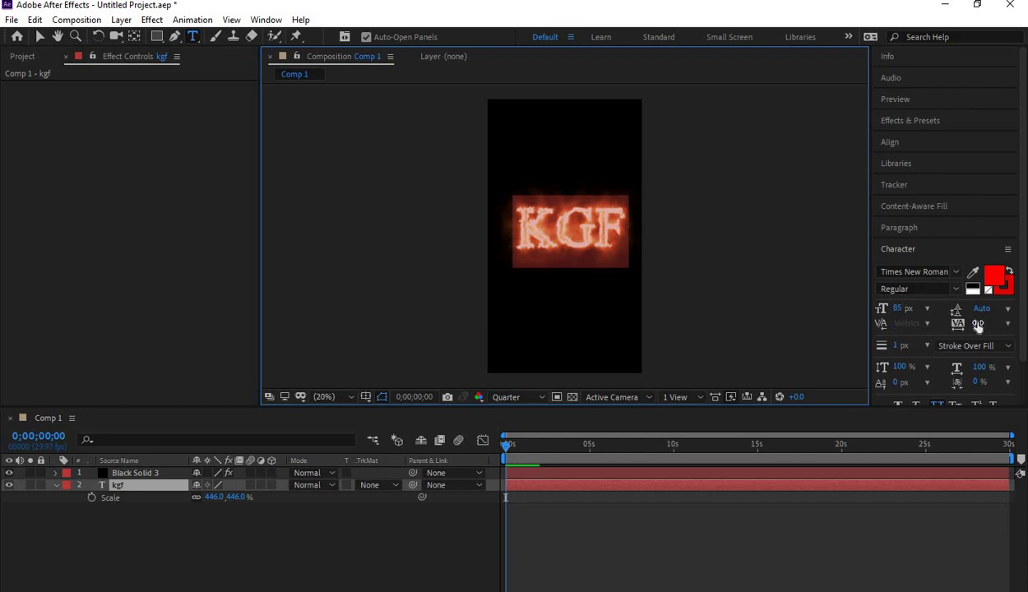
mouse_move(977, 323)
mouse_down()
mouse_move(999, 317)
mouse_move(983, 323)
mouse_up()
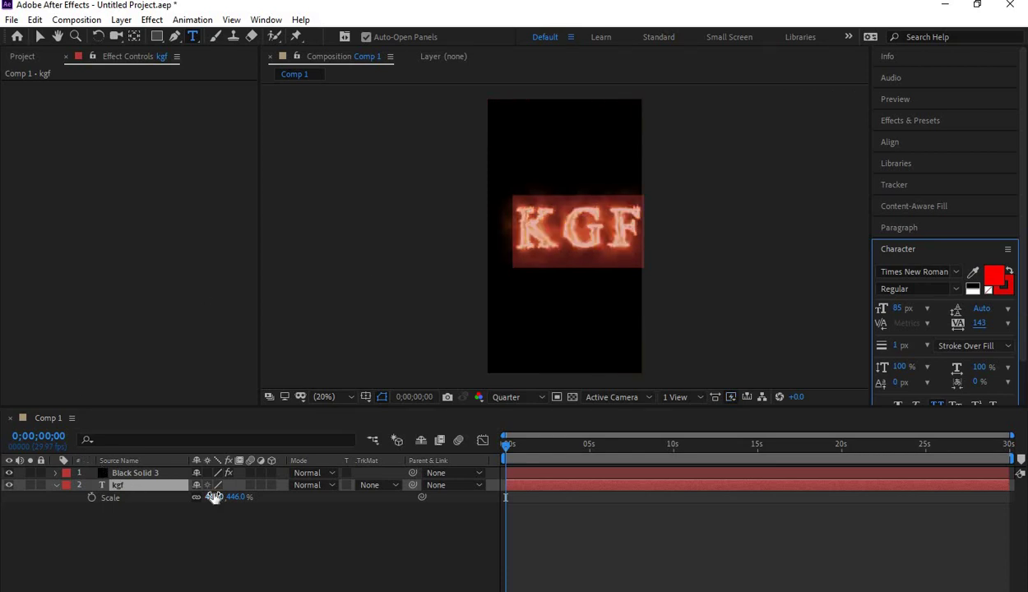
click(159, 487)
key(p)
drag(191, 494, 133, 499)
click(124, 537)
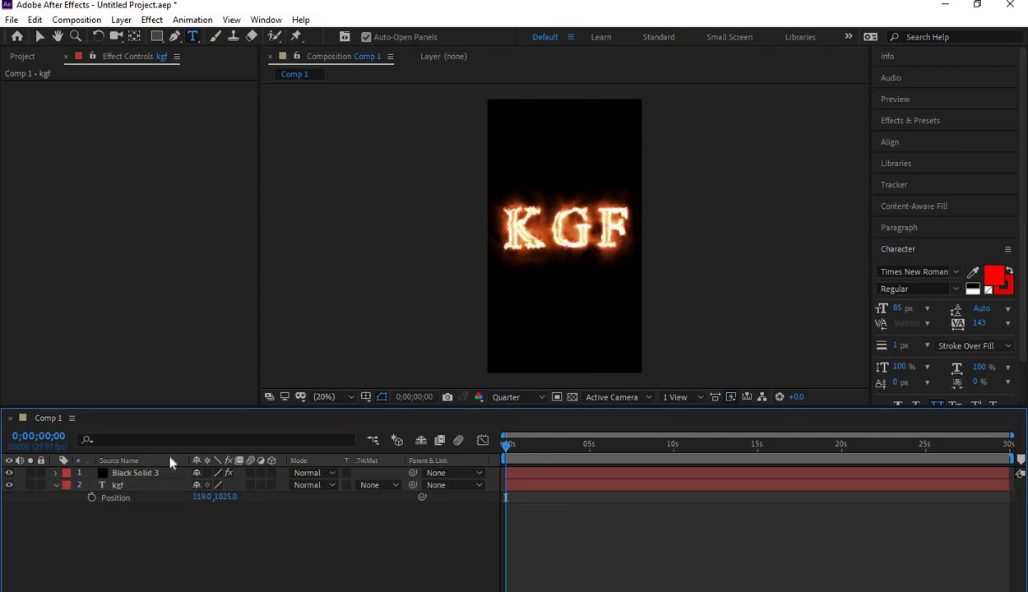
Step: Keyframe Saber's Start Offset on the solid from 100% at the composition's start to 0% at 0;00;29;29
click(152, 475)
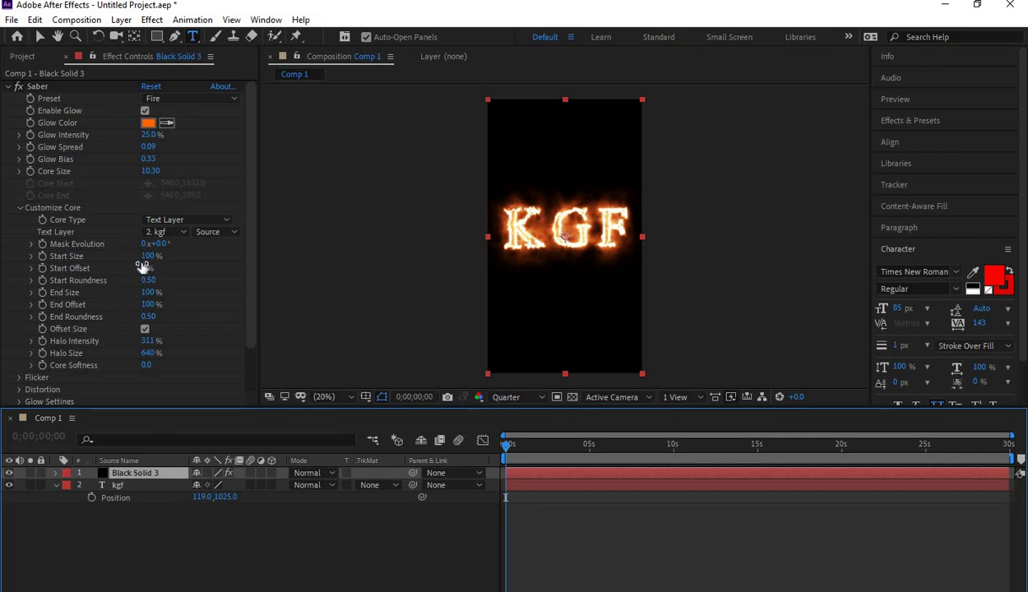
drag(142, 265, 395, 285)
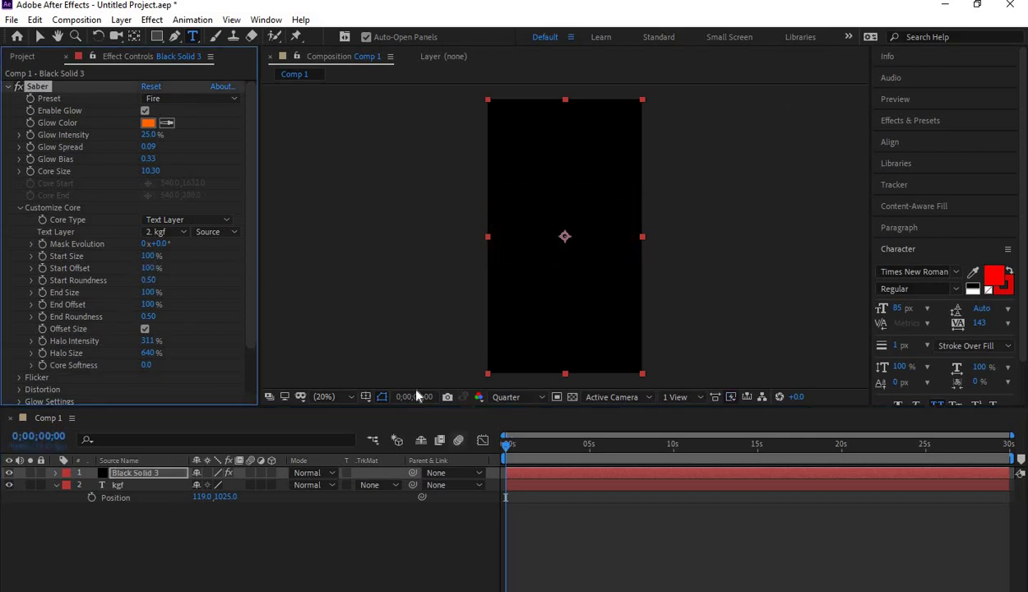
click(42, 267)
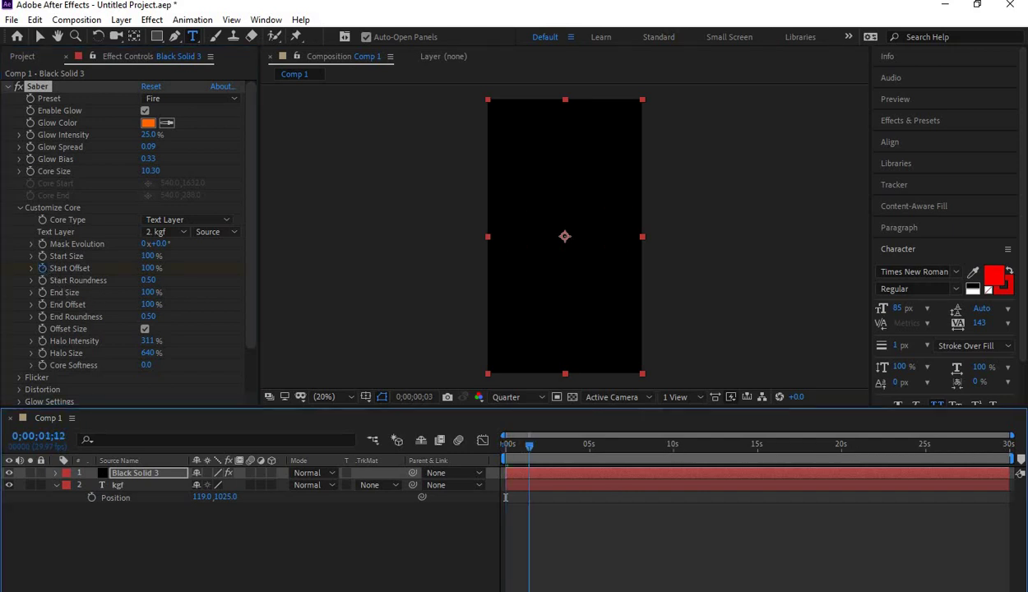
key(End)
drag(148, 268, 55, 258)
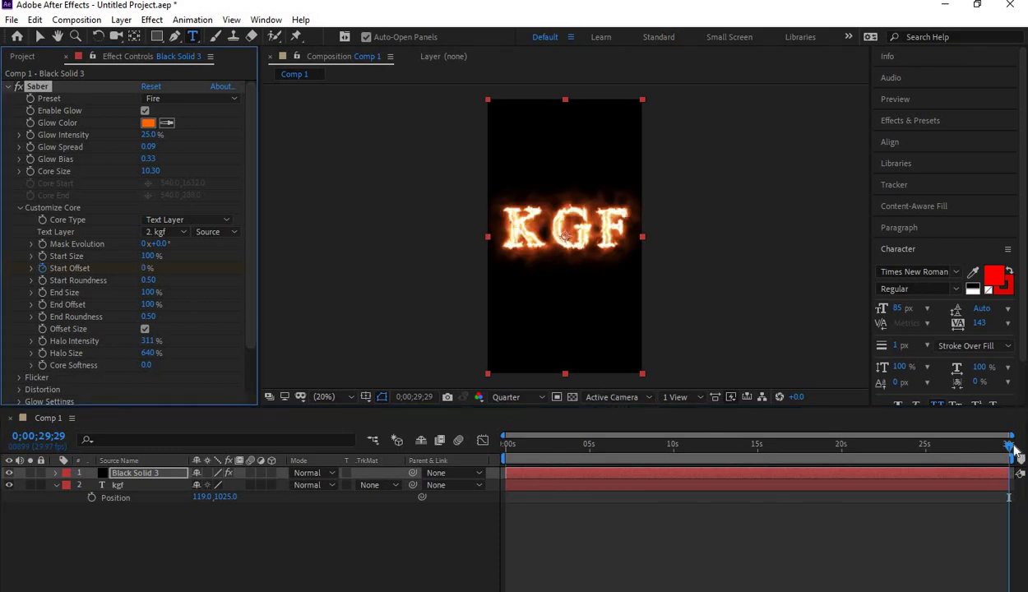
Step: Preview the reveal and move the 0% Start Offset keyframe to just before the 3-second mark
drag(718, 446, 471, 448)
key(space)
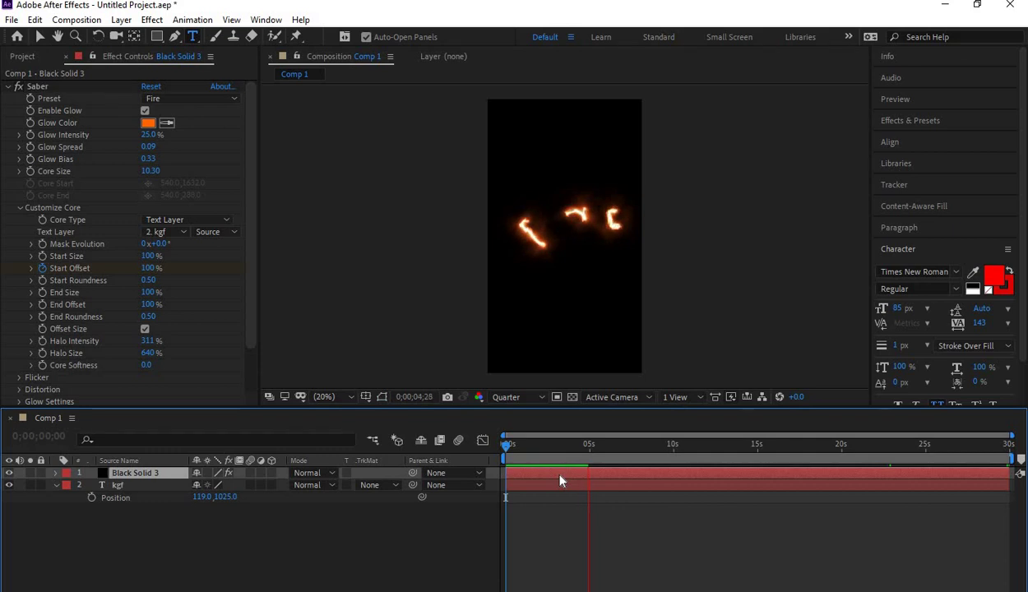
key(u)
key(space)
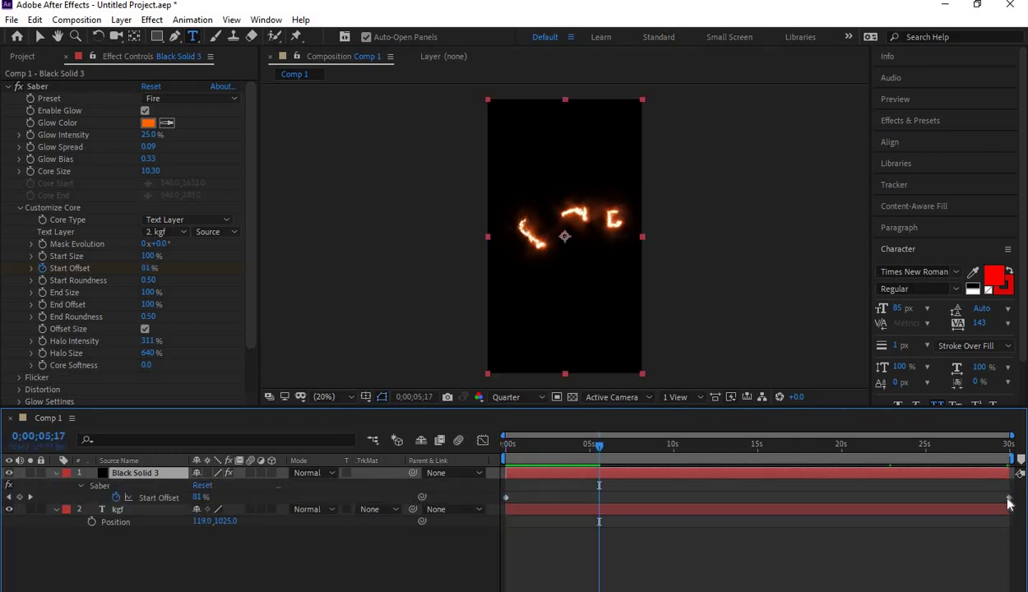
drag(969, 500, 554, 500)
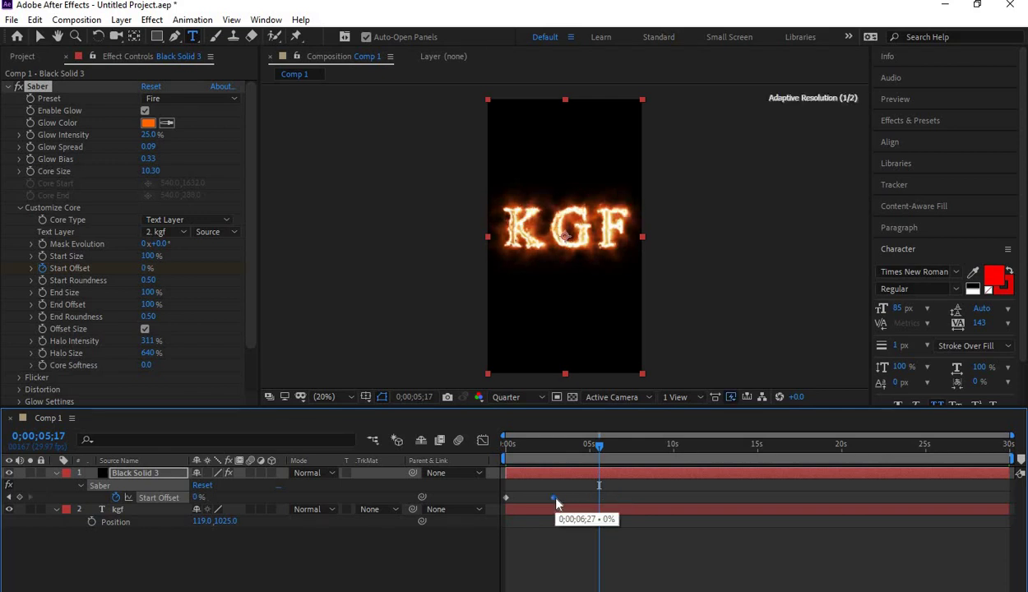
key(Home)
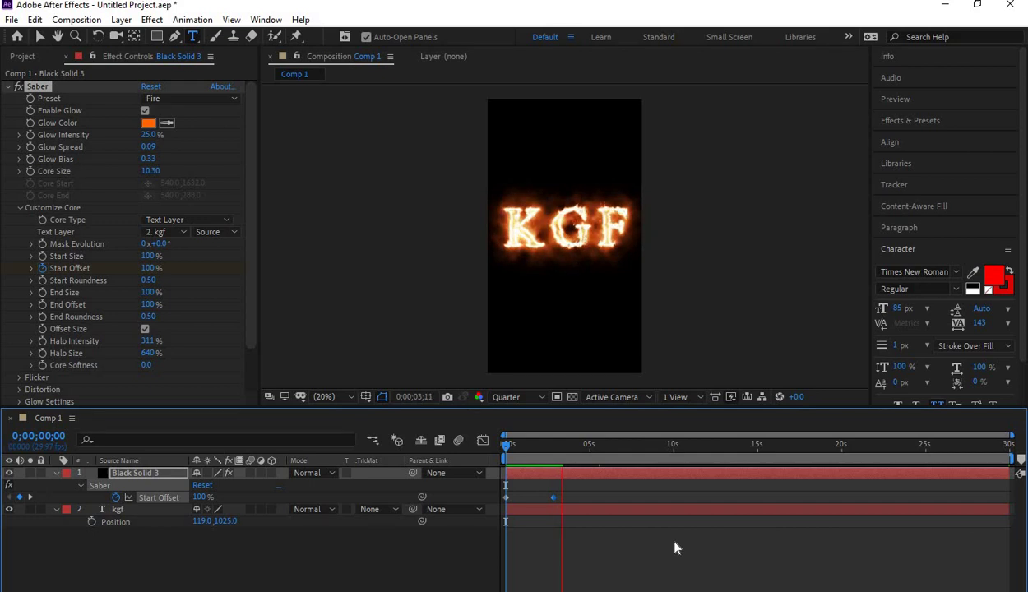
key(space)
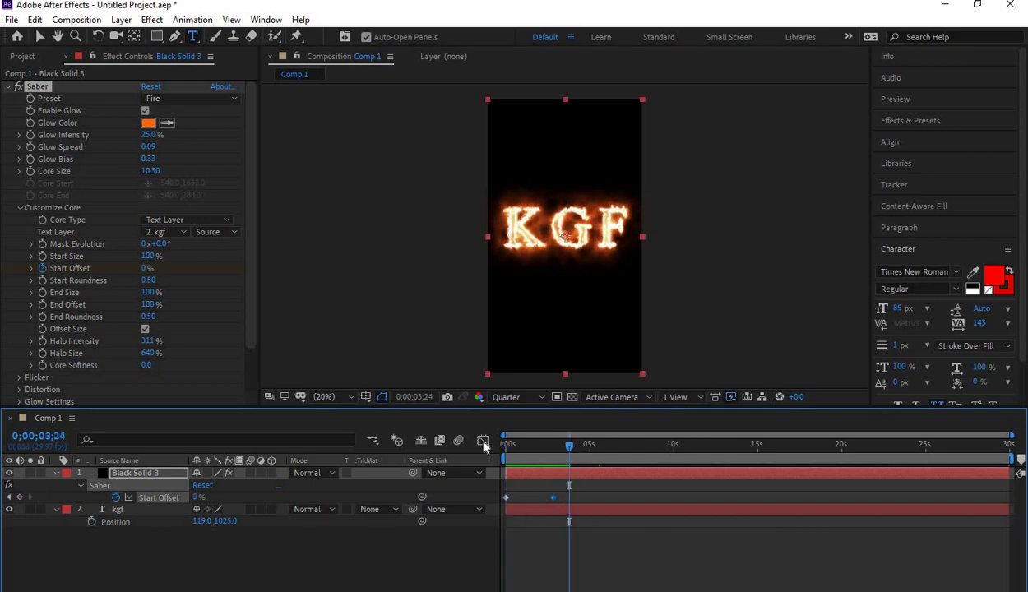
Step: End the work area at 0;00;03;13 and preview the shortened reveal from the start
key(Home)
drag(503, 444, 564, 448)
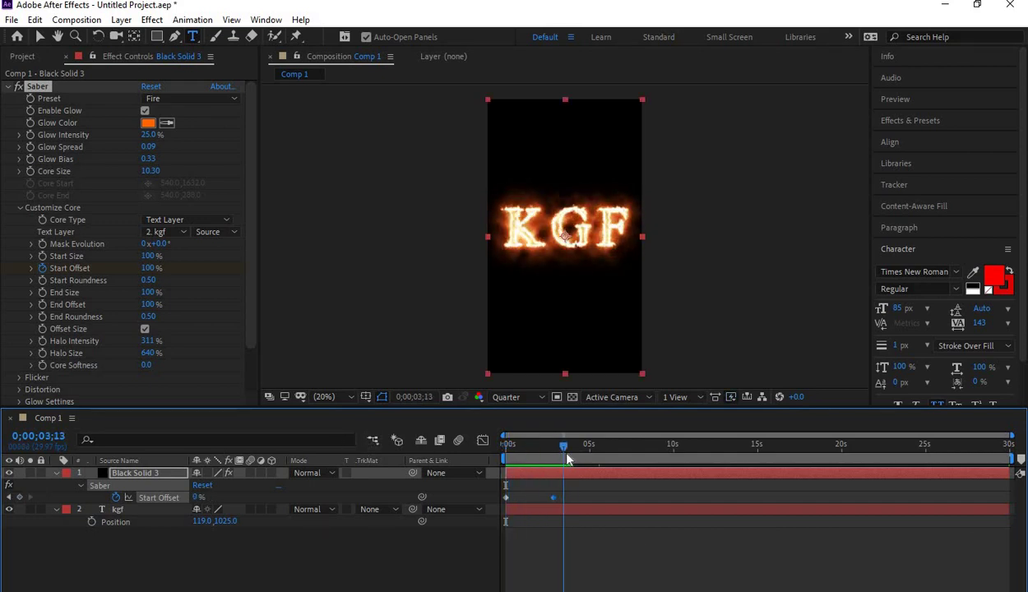
key(n)
key(Home)
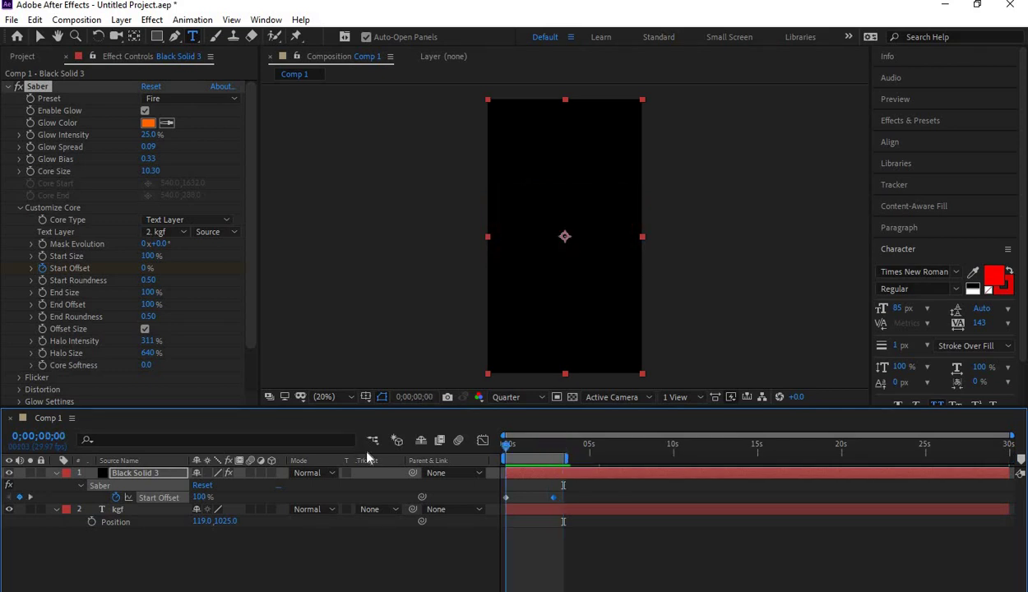
key(space)
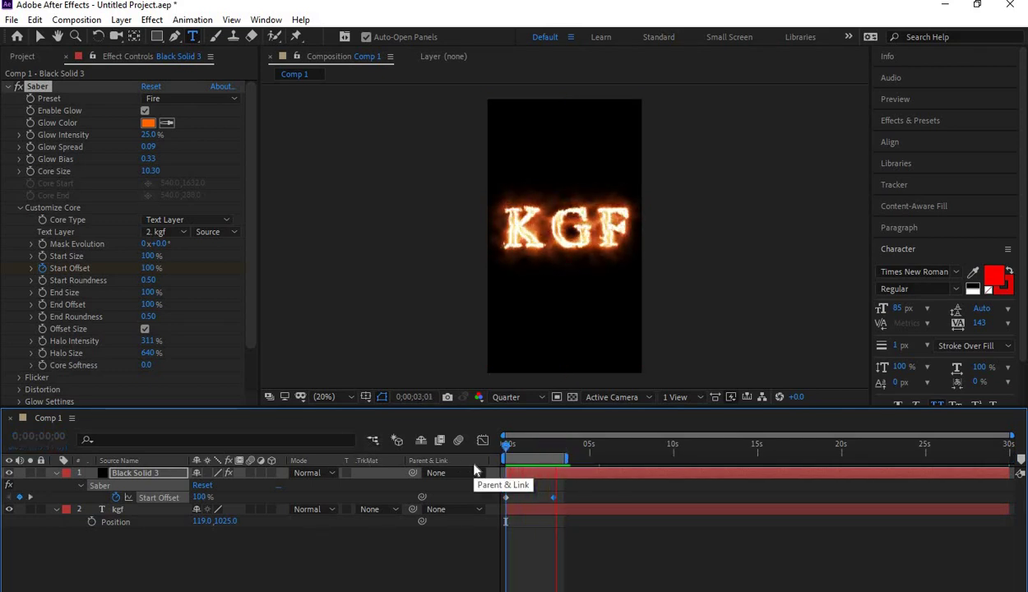
key(space)
Step: Set Saber's Start Size to 0% at 0;00;03;16 and preview the reveal from the composition's start
drag(510, 448, 546, 448)
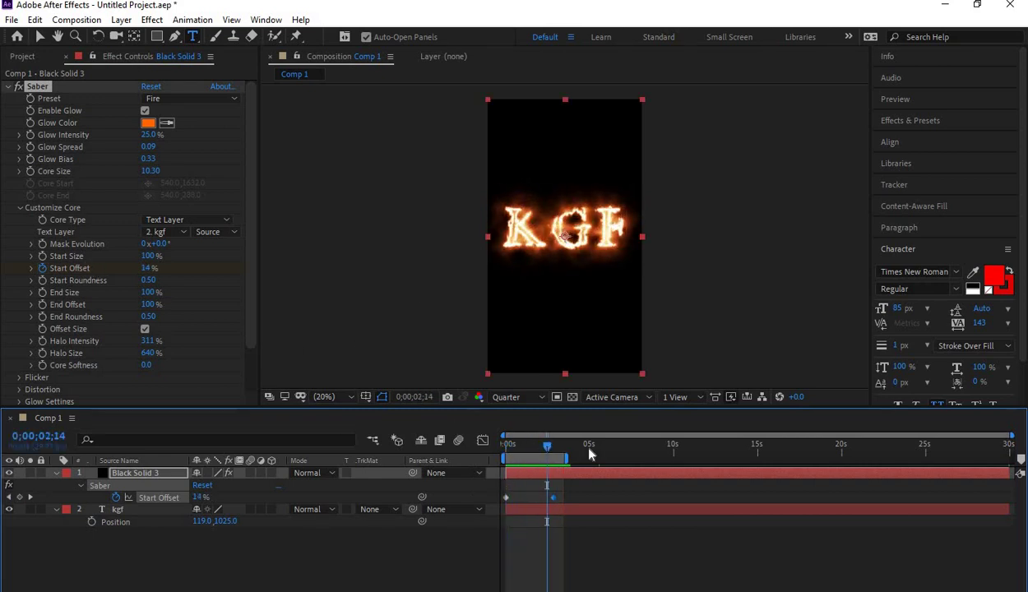
drag(550, 449, 566, 449)
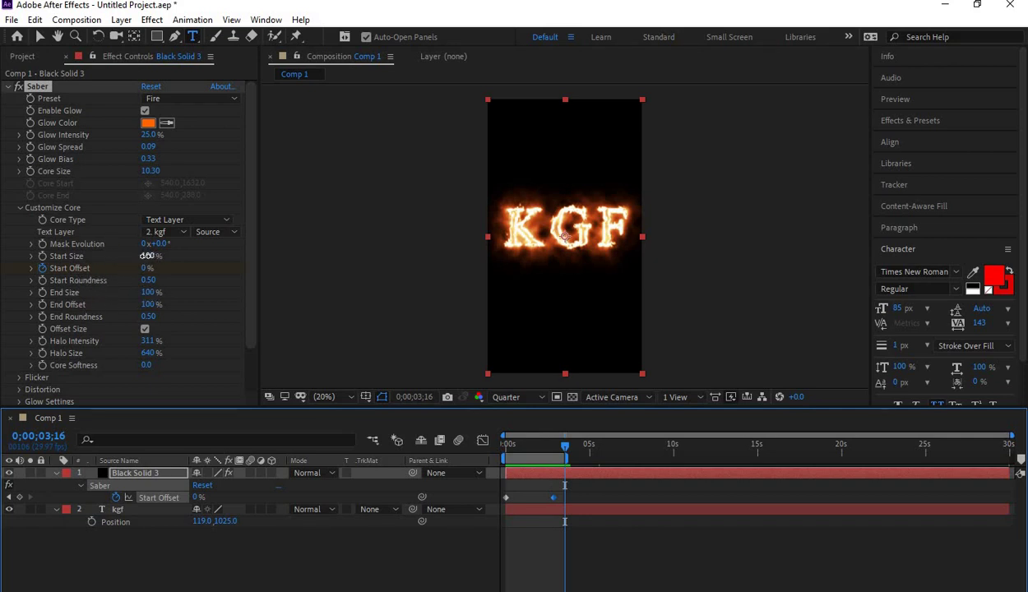
drag(147, 256, 49, 250)
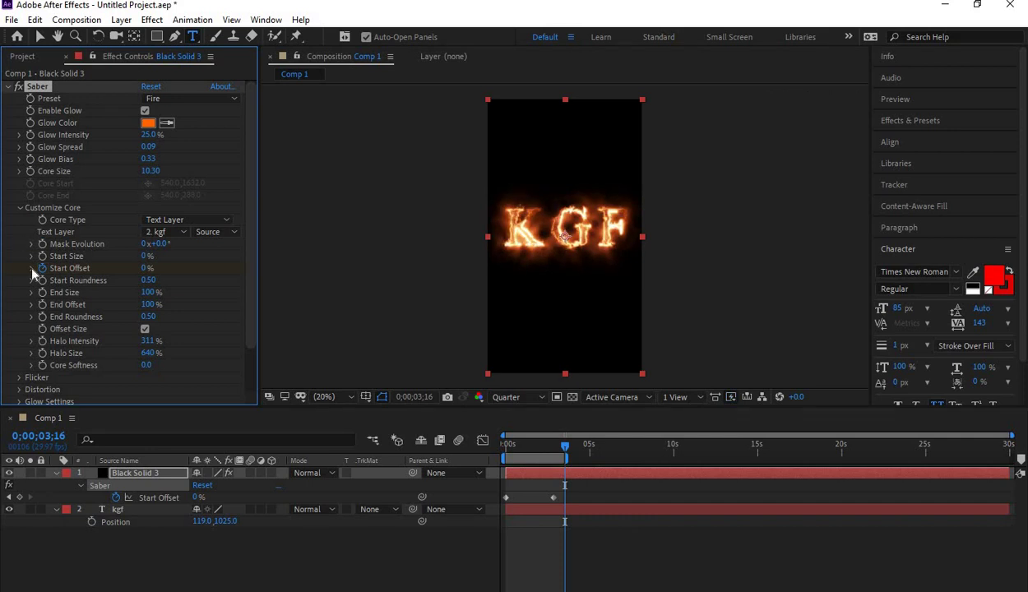
drag(564, 451, 462, 467)
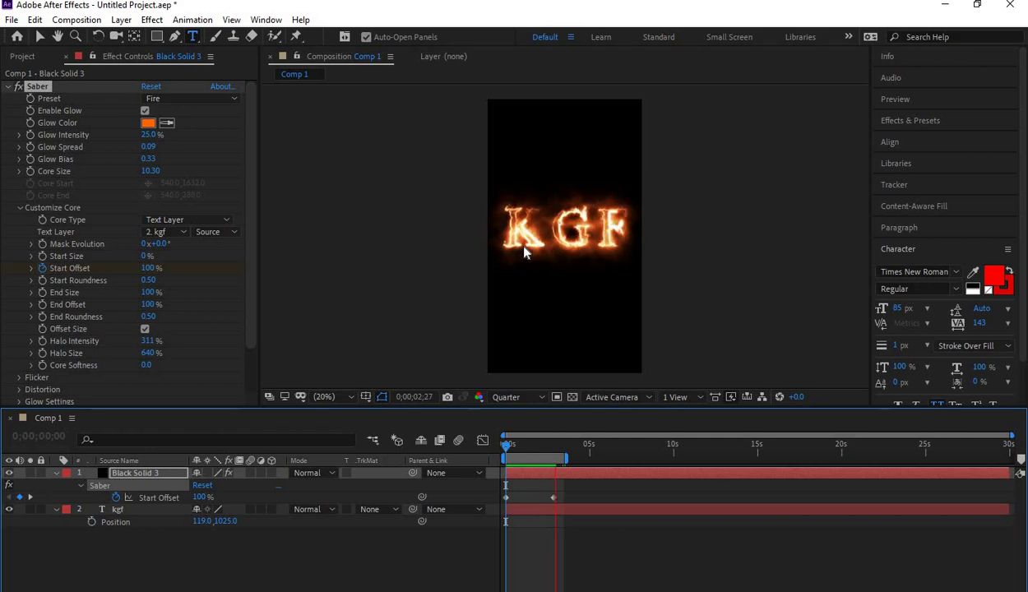
Step: Keyframe Saber's Start Size from 0% at the composition's start to about 92% at 0;00;03;09
click(558, 449)
key(Home)
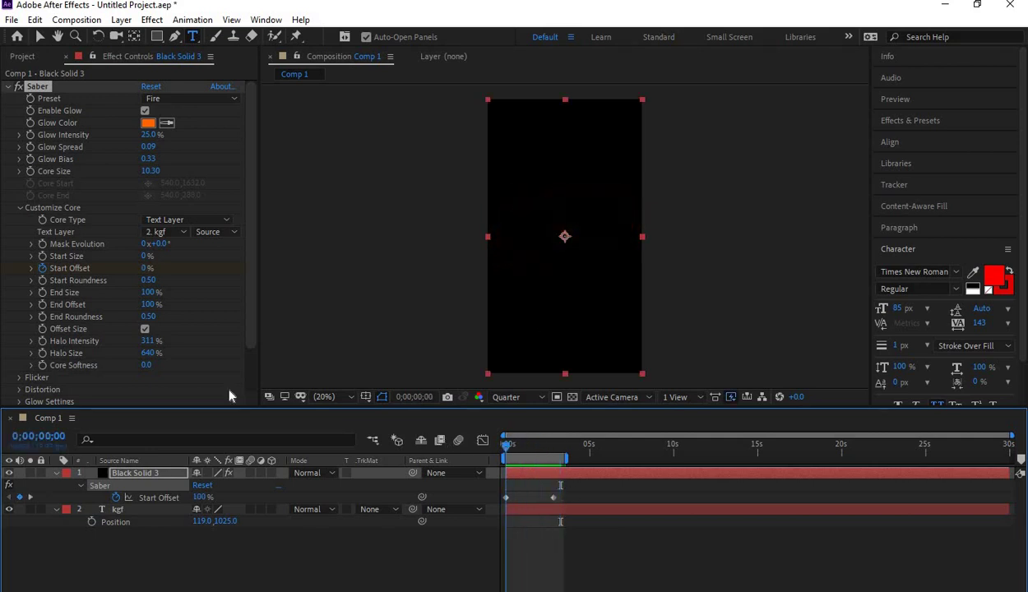
click(42, 256)
drag(510, 446, 561, 447)
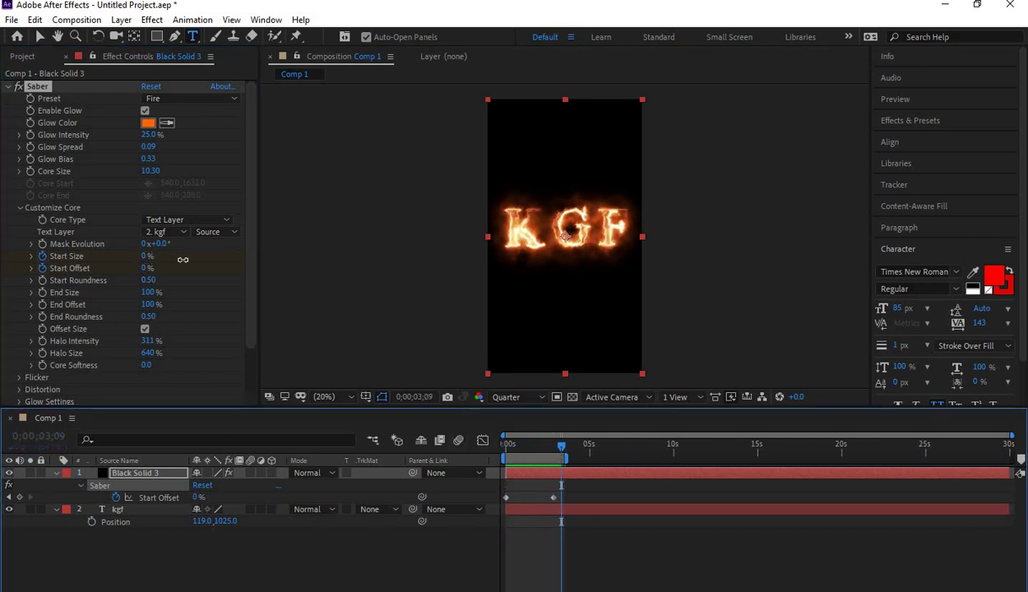
drag(183, 259, 425, 320)
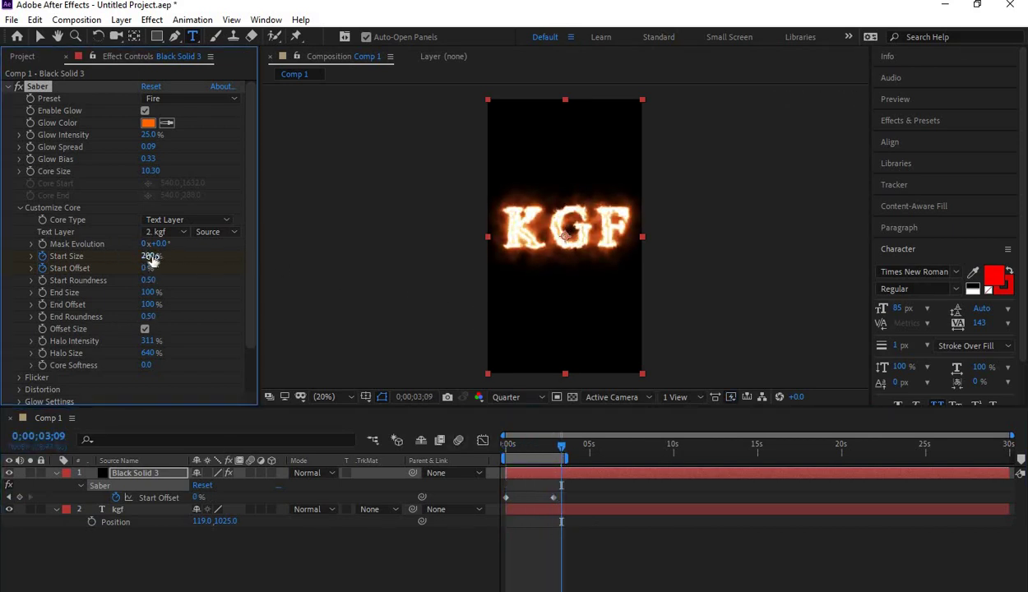
drag(151, 260, 72, 258)
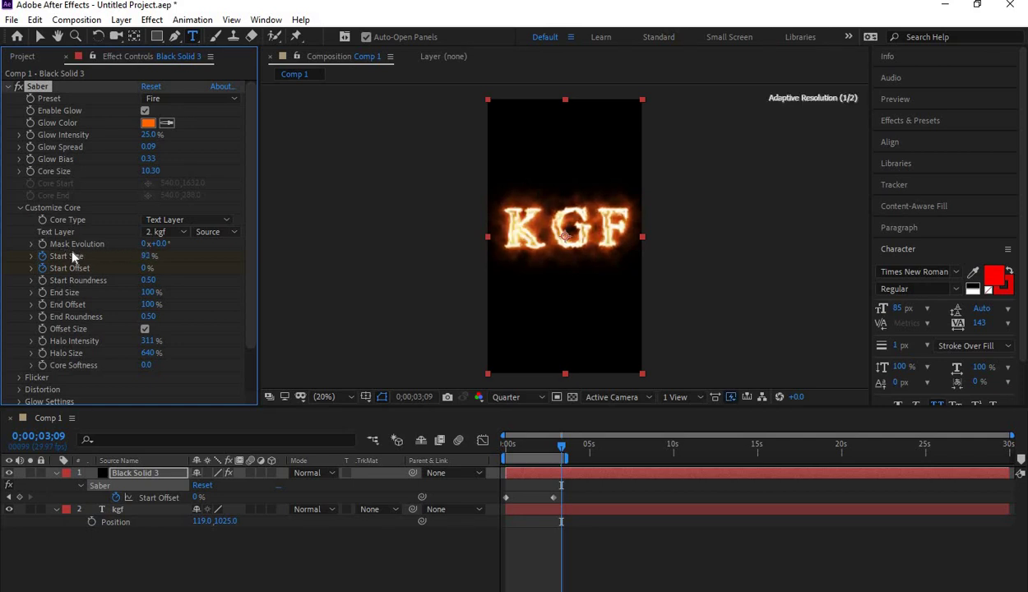
Step: Preview the reveal from the start with the Start Size animation
click(348, 447)
key(Home)
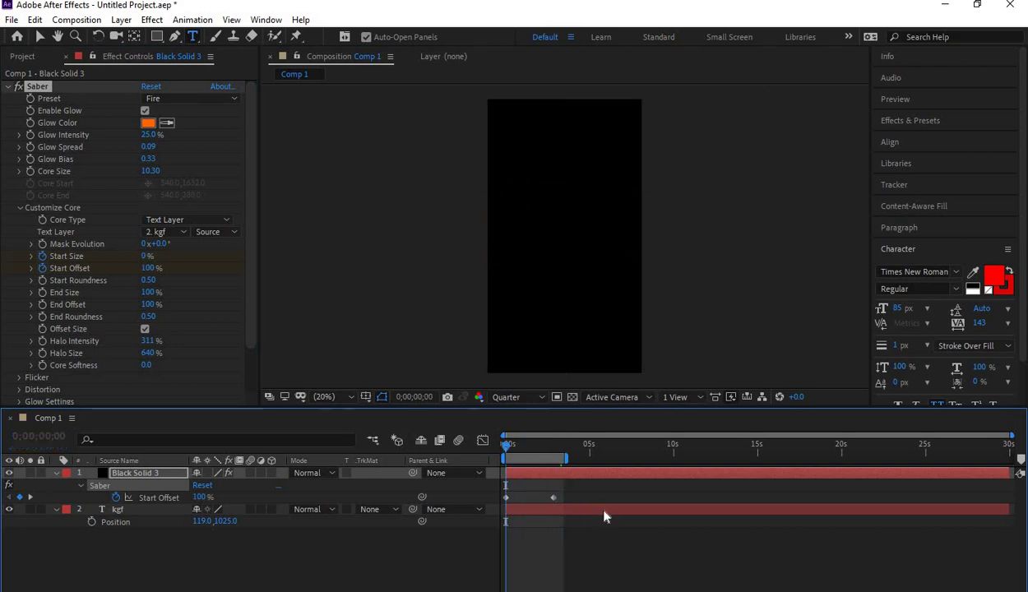
key(space)
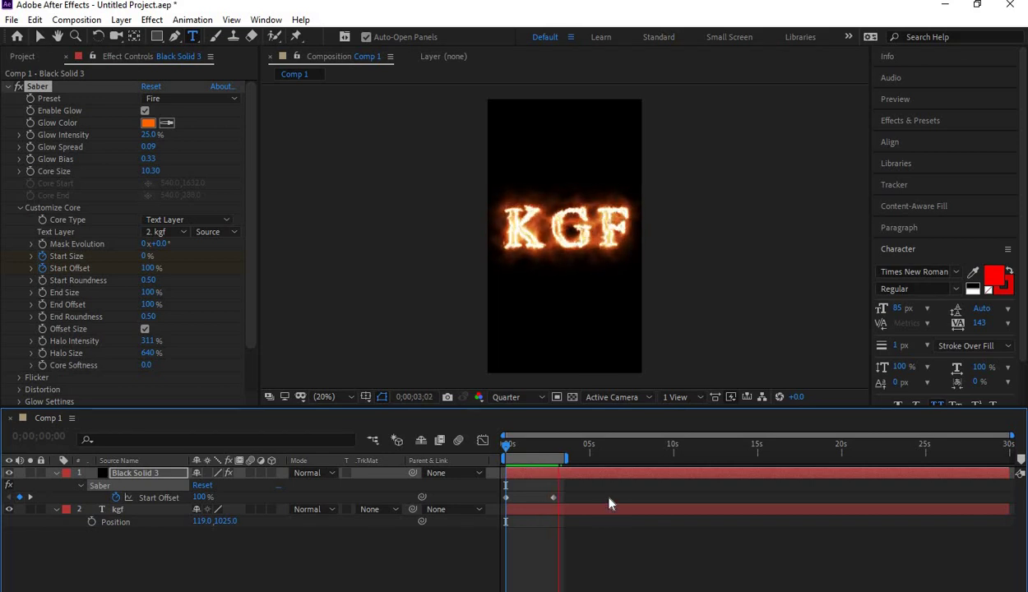
Step: Move the current time to 0;00;02;27 and collapse the properties of the solid and the kgf text layer
drag(505, 449, 554, 455)
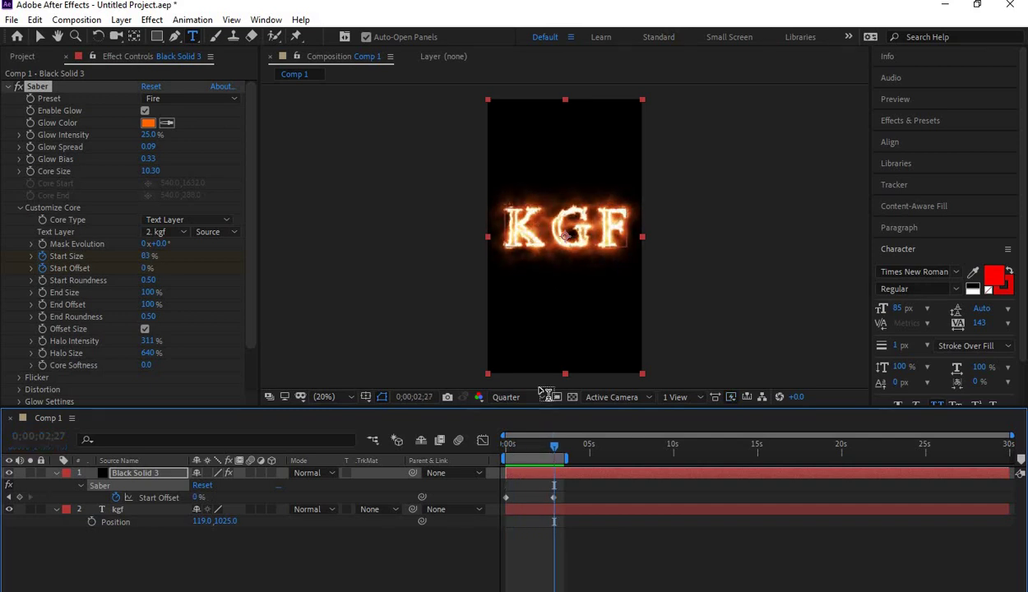
click(56, 474)
click(56, 485)
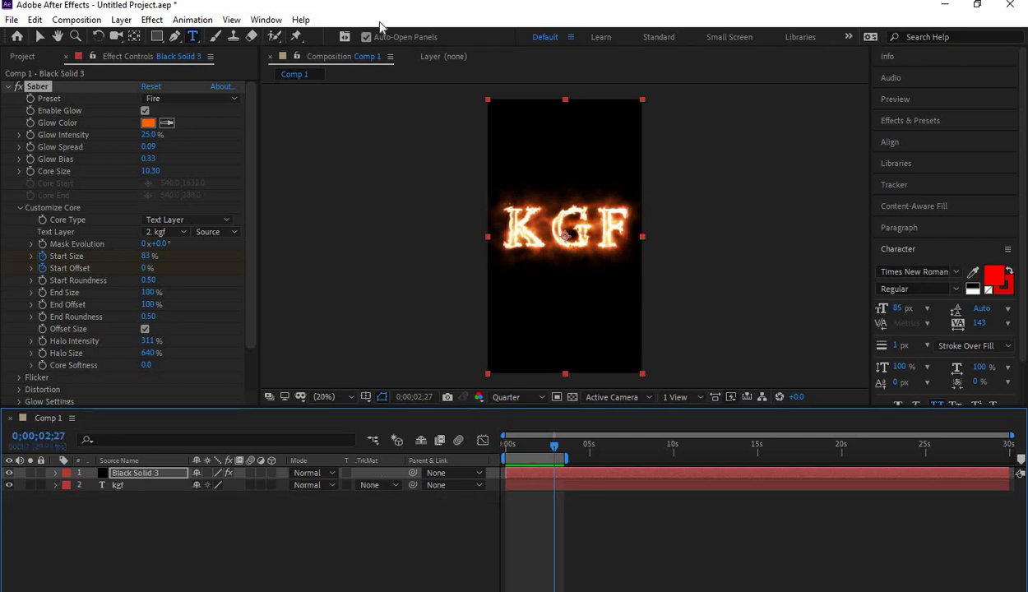
drag(192, 36, 241, 54)
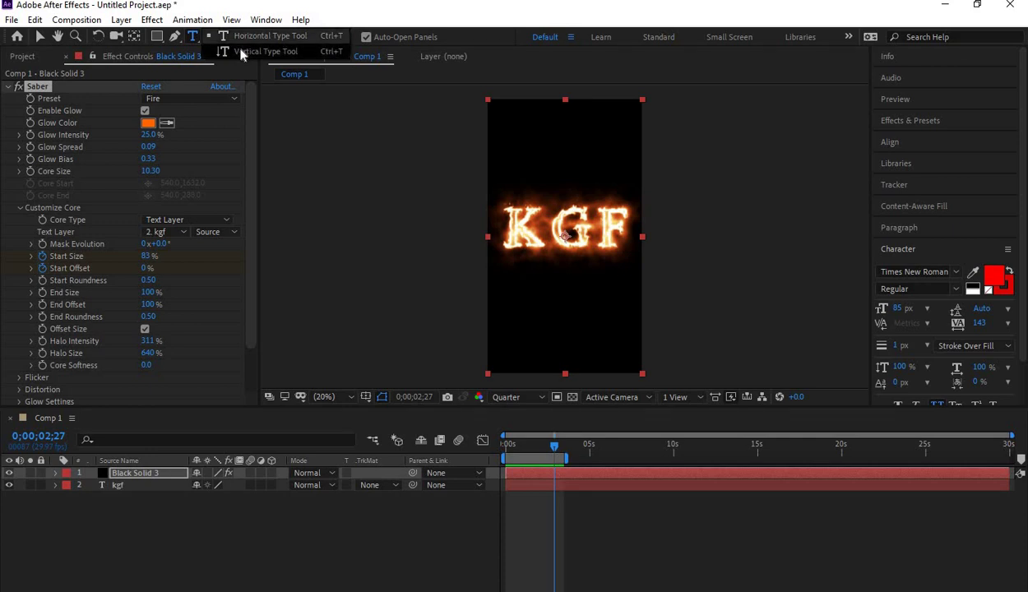
drag(302, 62, 585, 314)
click(134, 525)
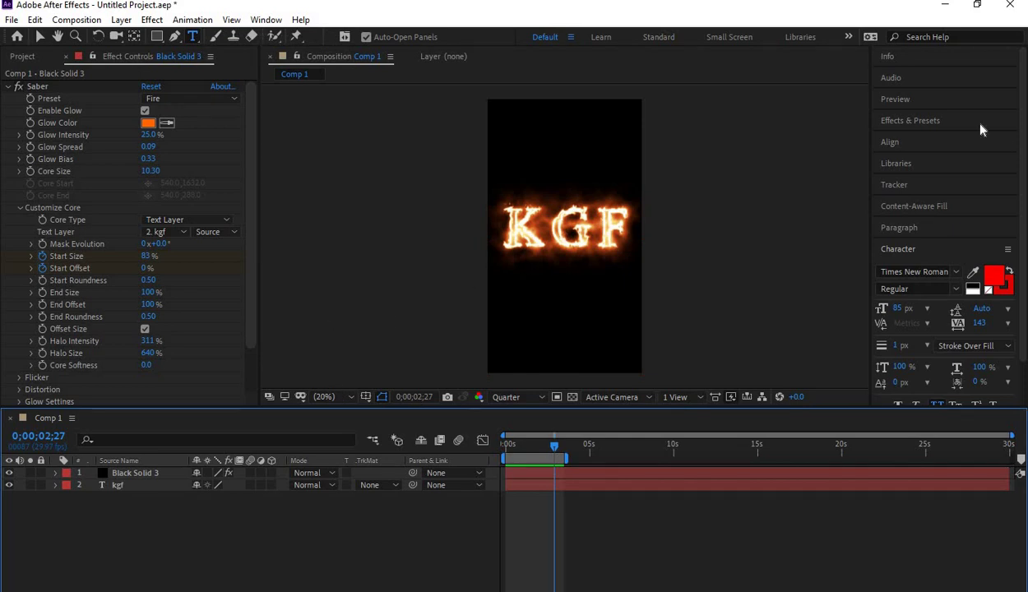
Step: Search the effects for "hue" and apply Hue/Saturation to the Black Solid 3 layer
click(903, 122)
double_click(903, 138)
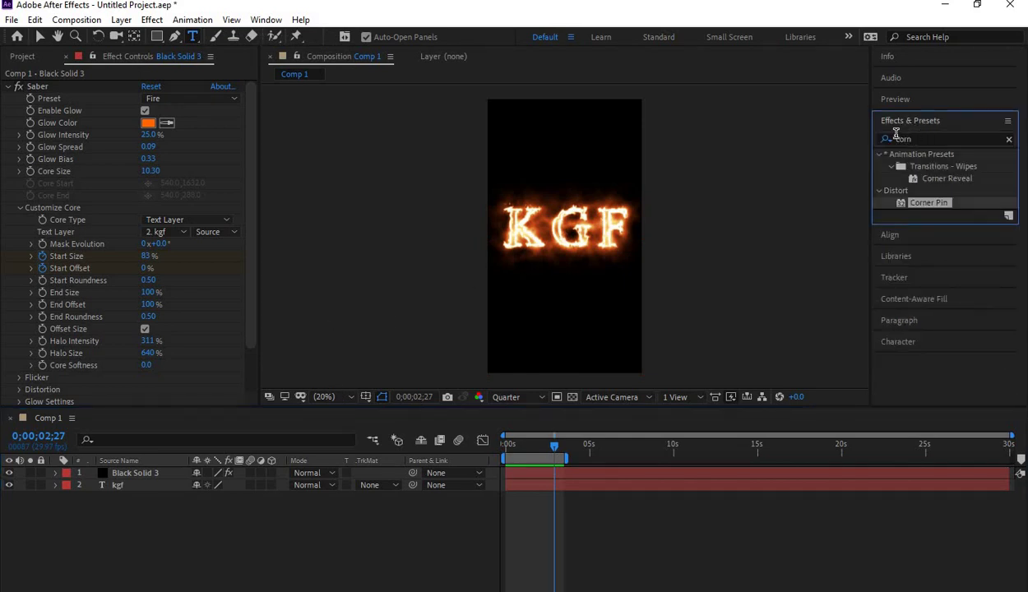
text(h)
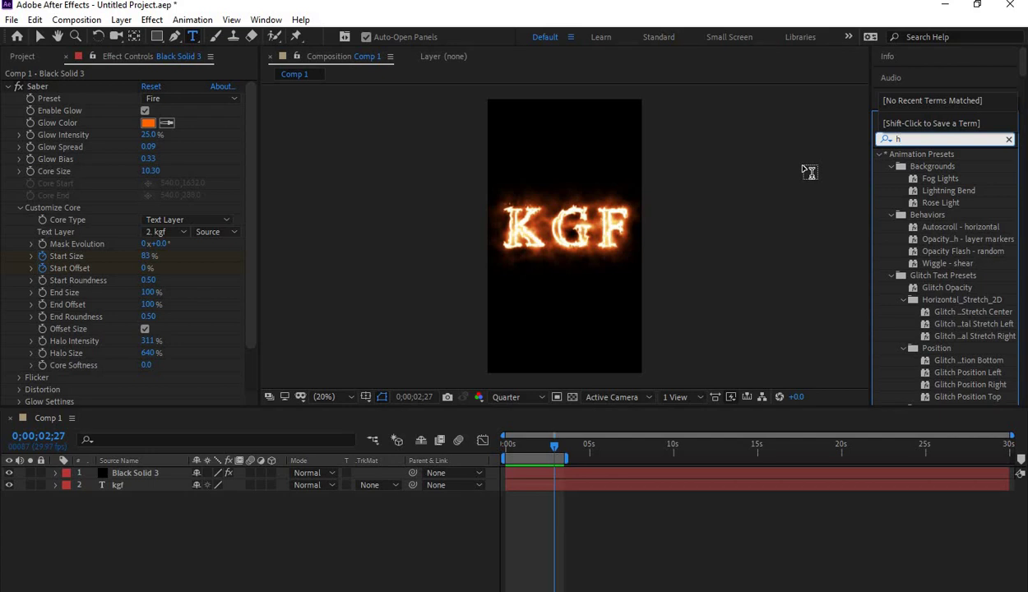
text(ue)
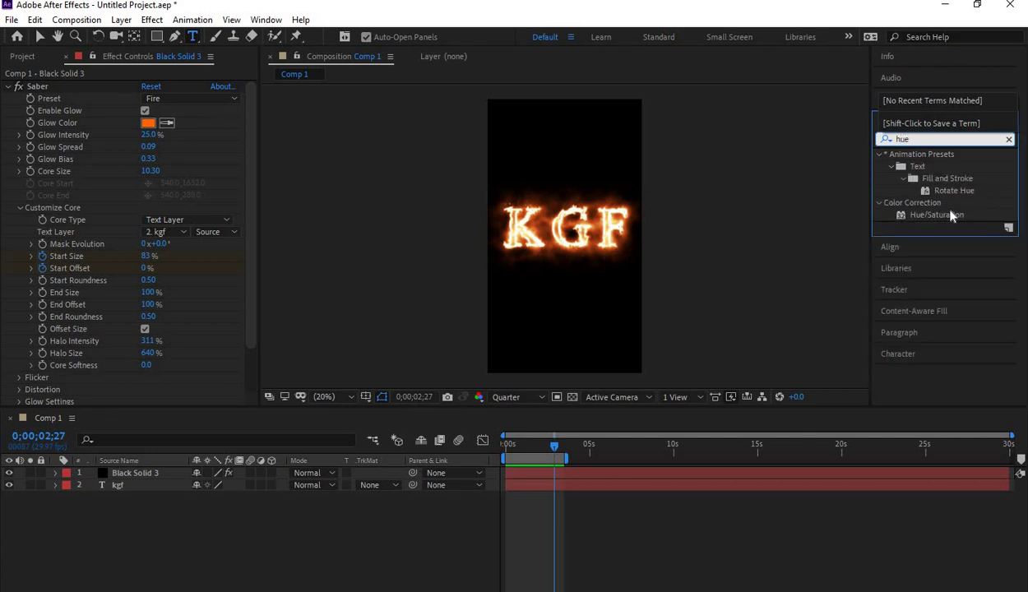
drag(952, 216, 544, 475)
Step: Set the Hue/Saturation effect's Master Hue to 2x+104° on the solid and preview the recoloured reveal
scroll(157, 271, down, 2)
drag(152, 257, 281, 263)
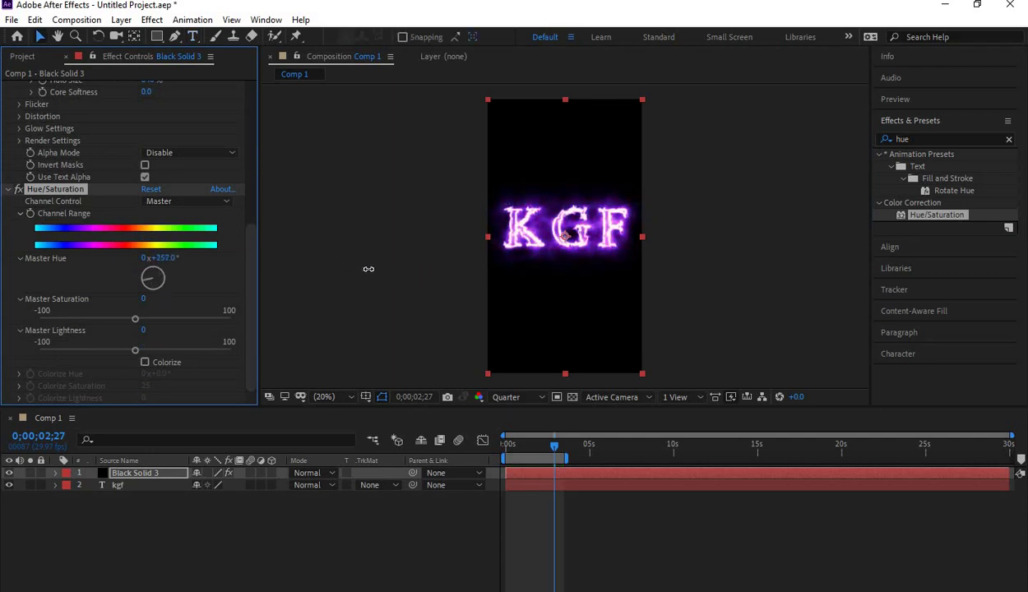
drag(409, 276, 666, 320)
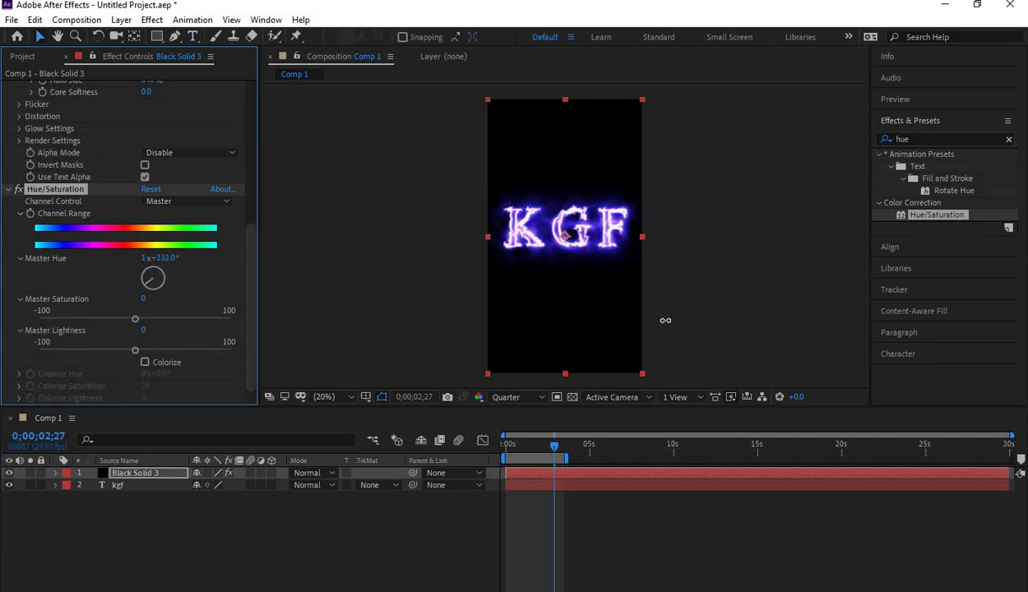
drag(550, 449, 493, 434)
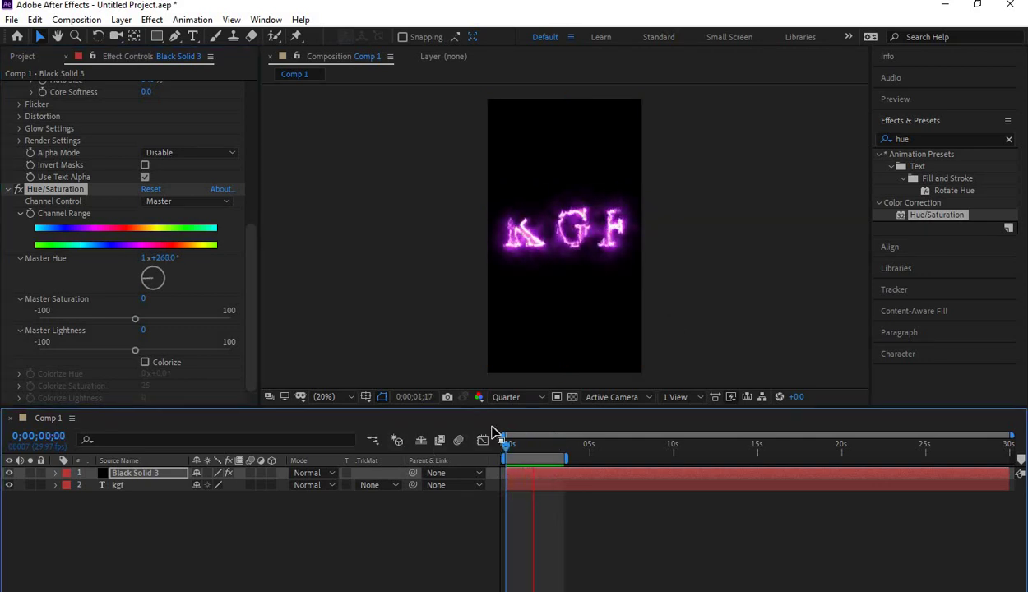
mouse_move(170, 275)
mouse_down()
mouse_move(156, 265)
mouse_move(168, 262)
mouse_up()
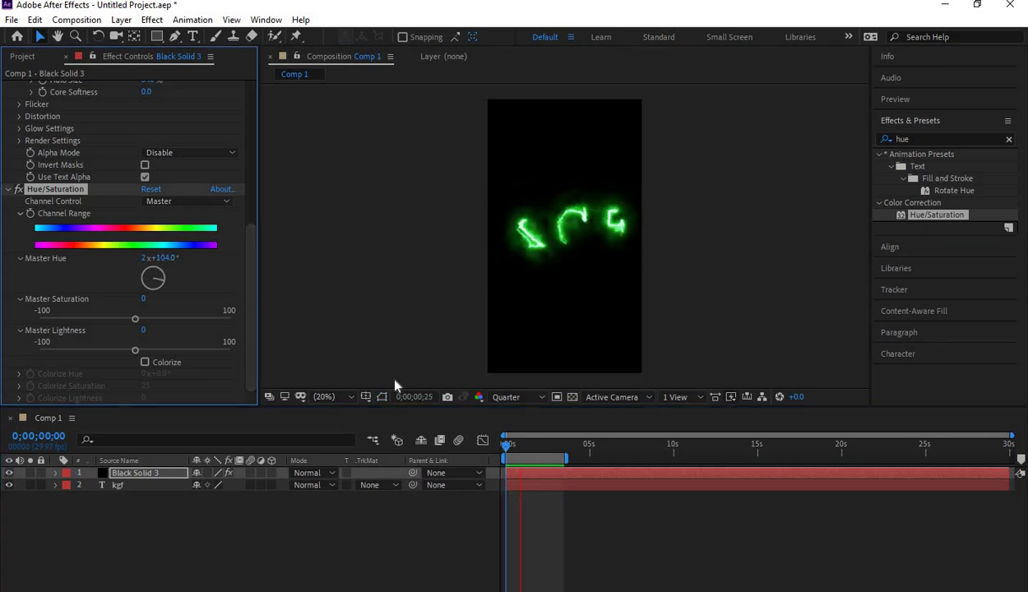
key(space)
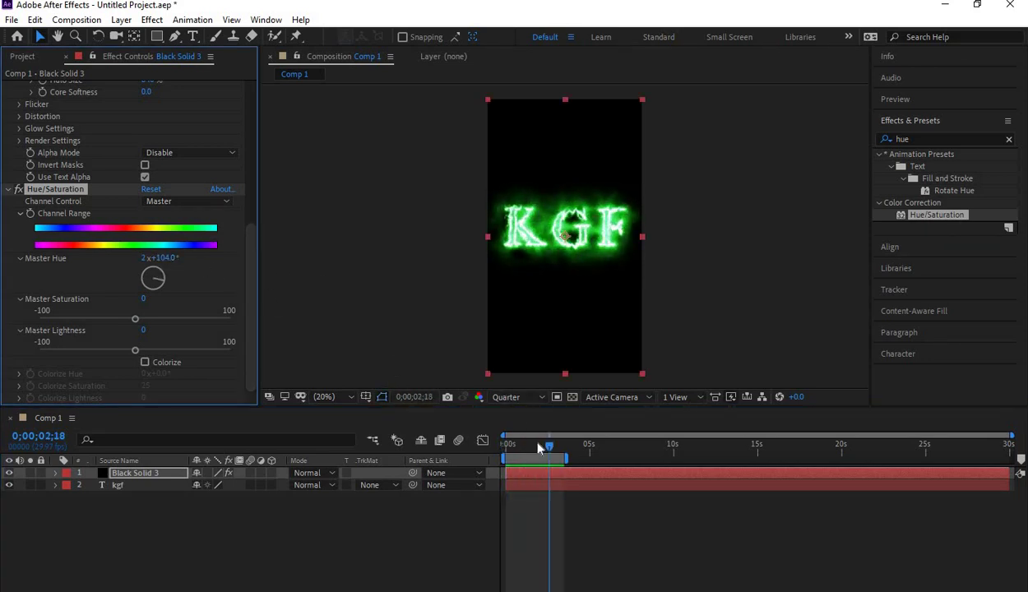
Step: Keyframe Hue/Saturation's Channel Range at the composition's start and set Master Hue to 0x+0.0° at 0;00;03;11
key(Home)
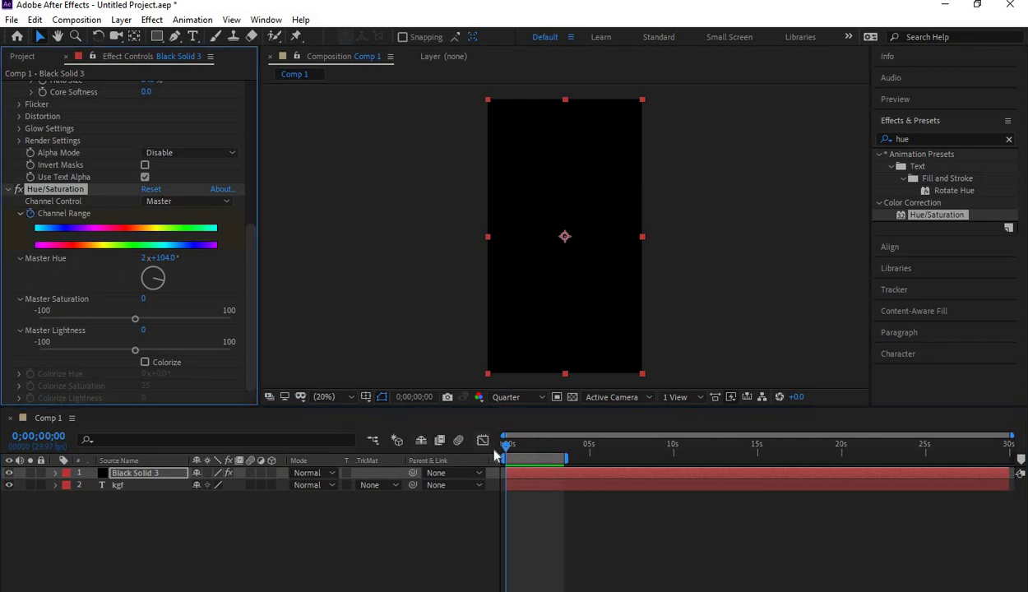
drag(507, 444, 568, 455)
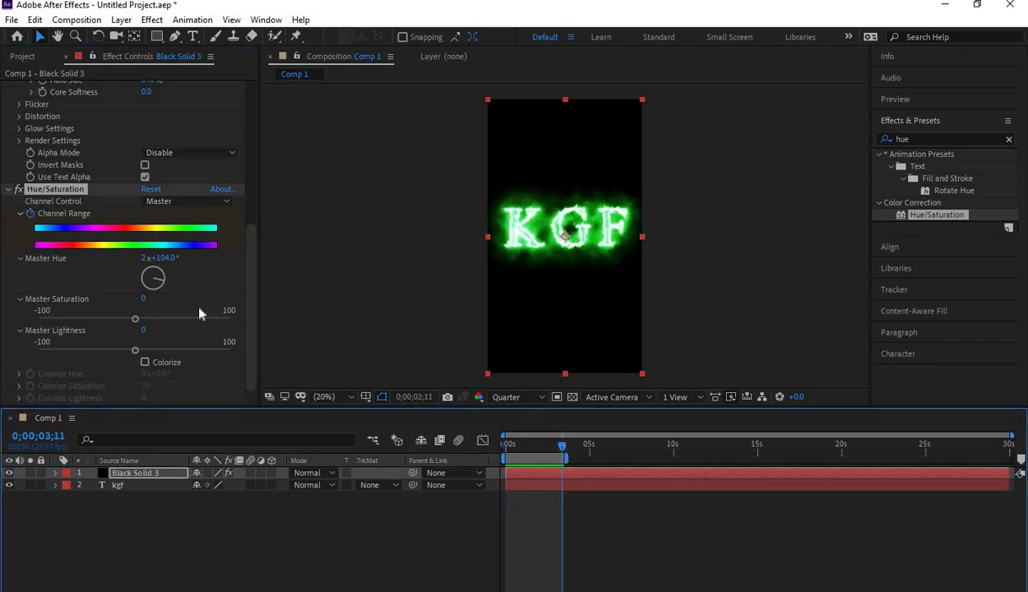
drag(210, 264, 65, 255)
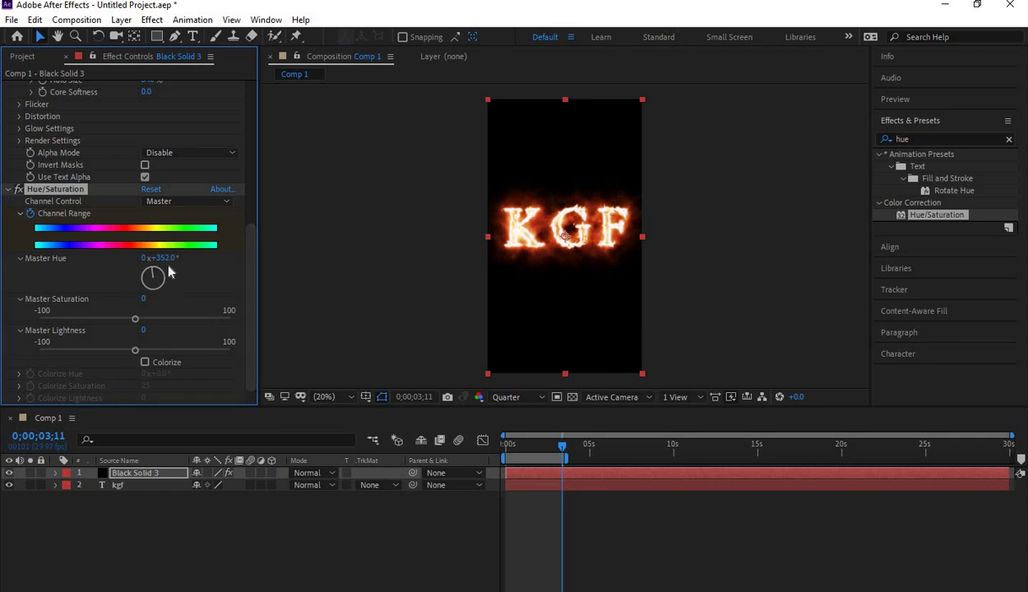
click(165, 259)
text(0)
key(Return)
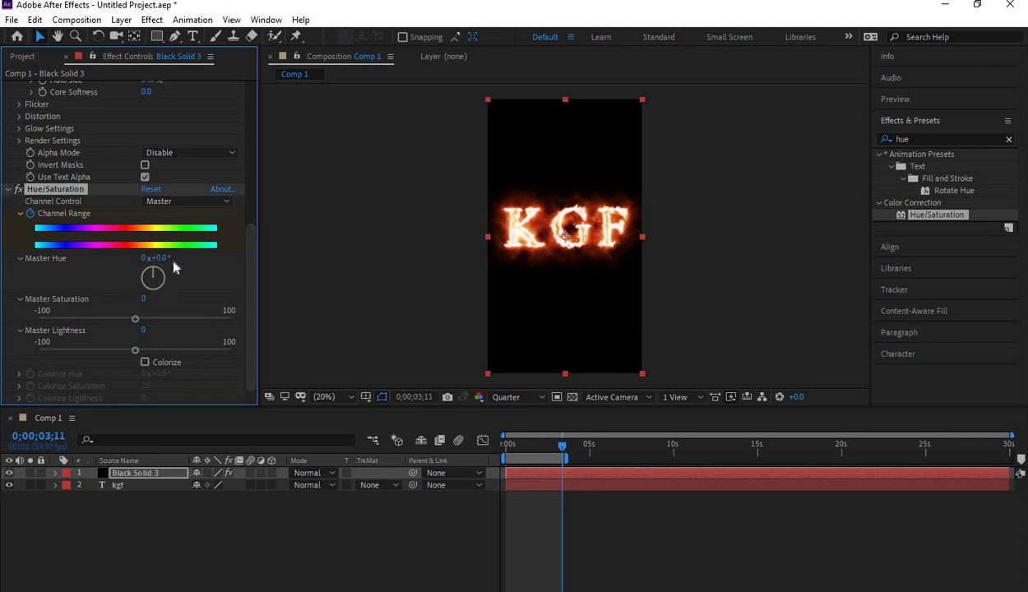
Step: Extend the work area to 0;00;04;10 and preview the colour-changing reveal from the start
click(561, 449)
key(Home)
key(space)
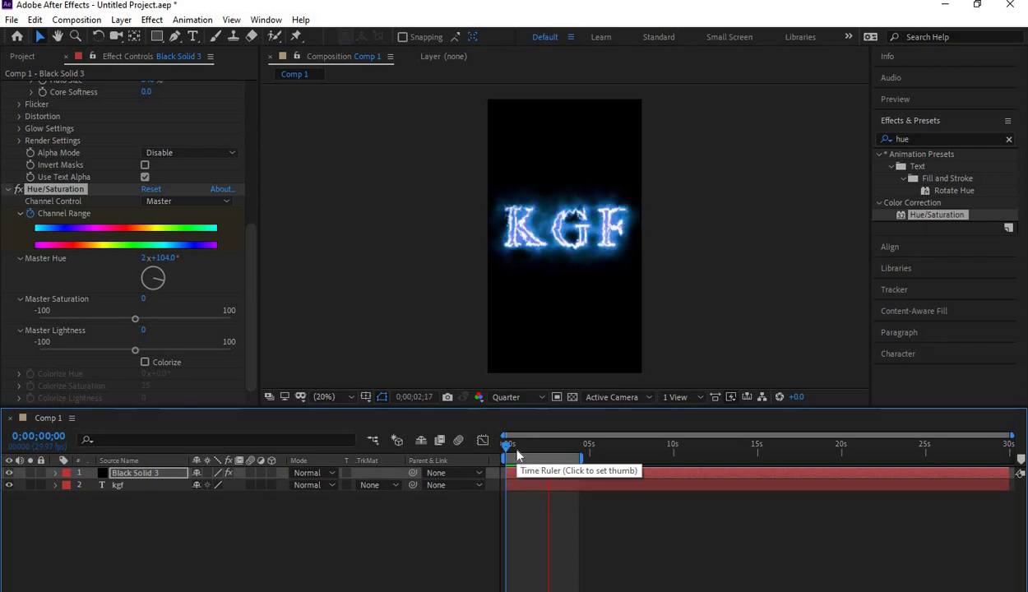
key(space)
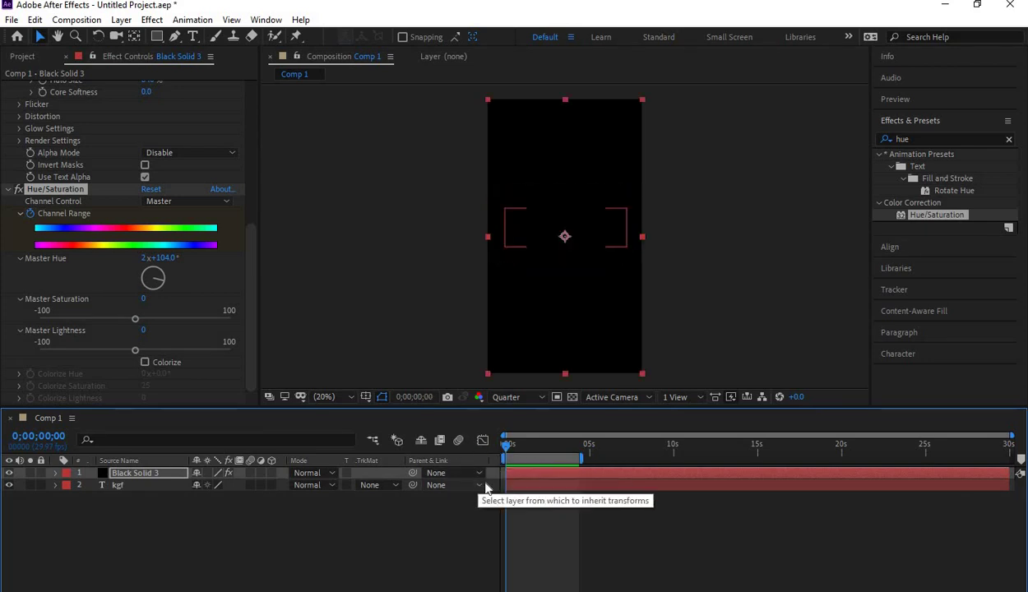
Step: Add Comp 1 to the render queue and accept its Best render settings and the AVI output module settings
key(ctrl+m)
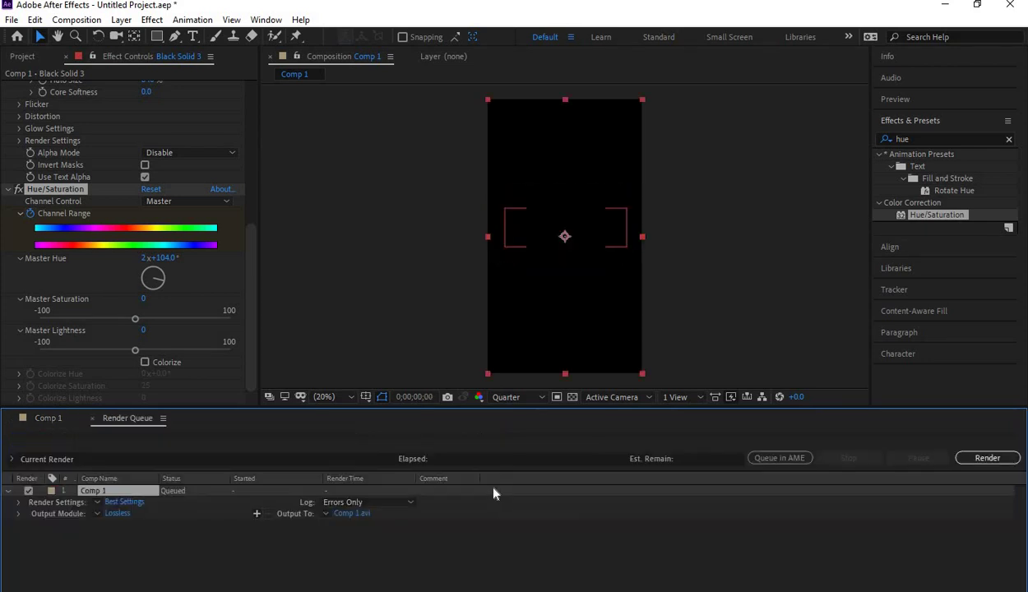
click(125, 502)
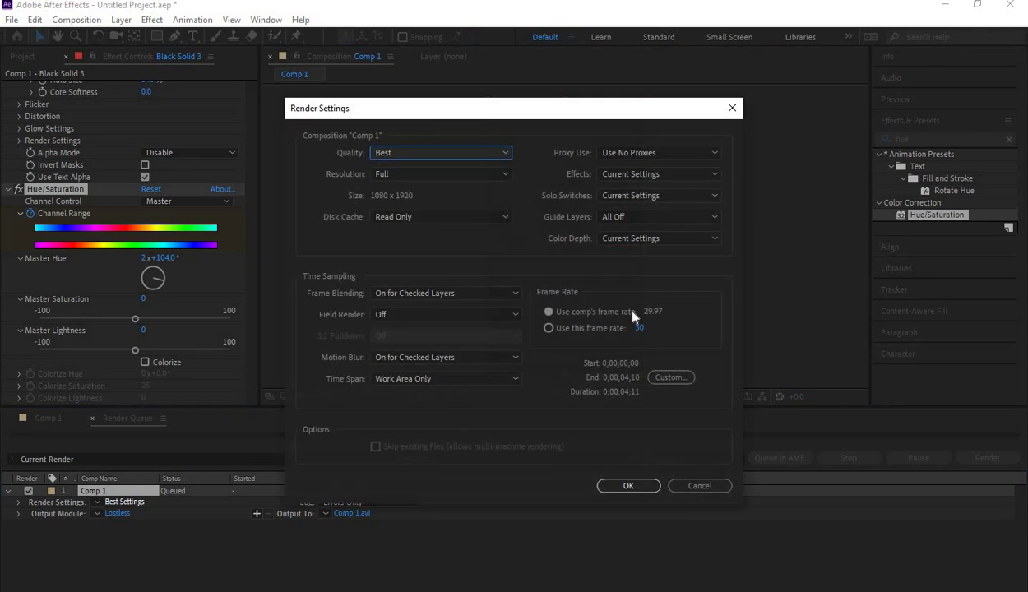
click(629, 486)
click(117, 514)
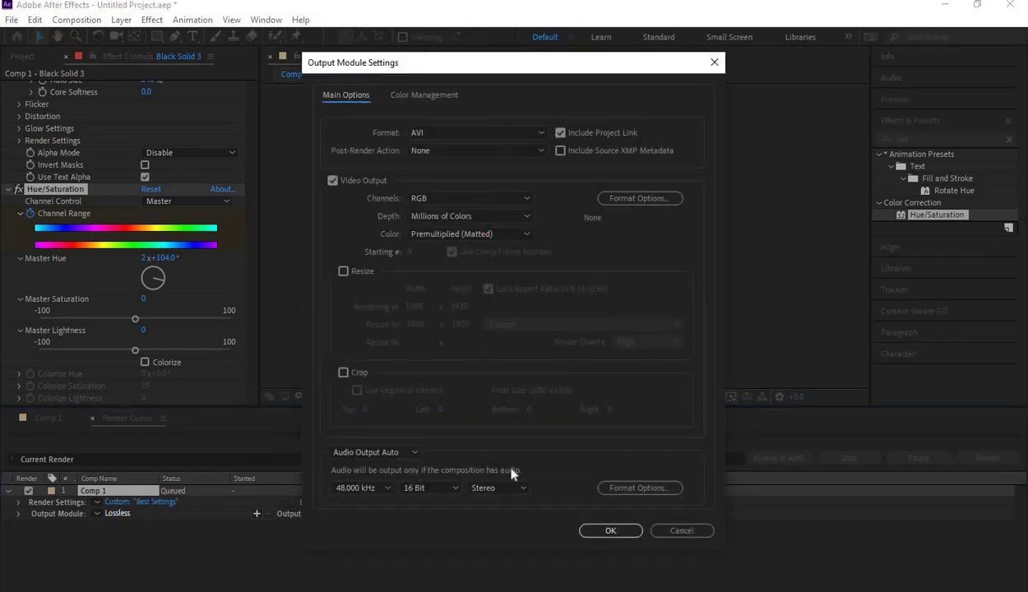
click(611, 531)
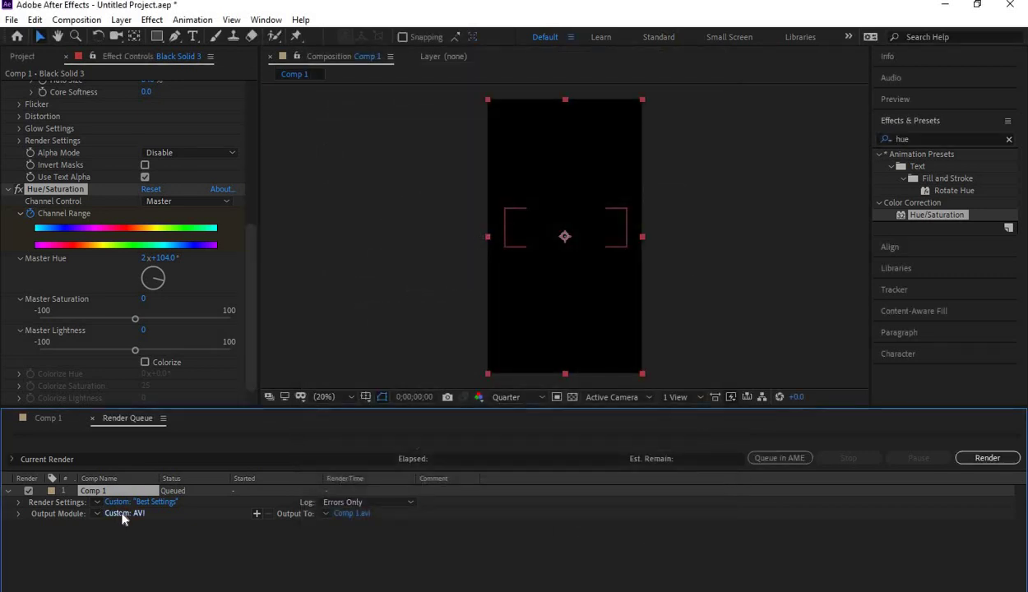
Step: Change Comp 1's output module format from AVI to QuickTime and accept the output module settings
click(121, 514)
click(621, 535)
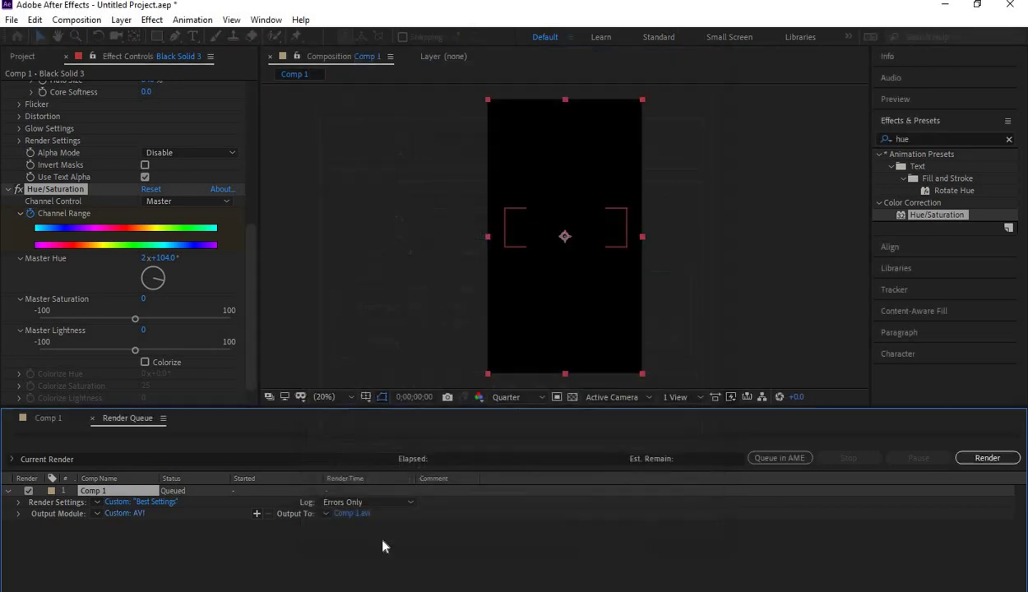
click(121, 513)
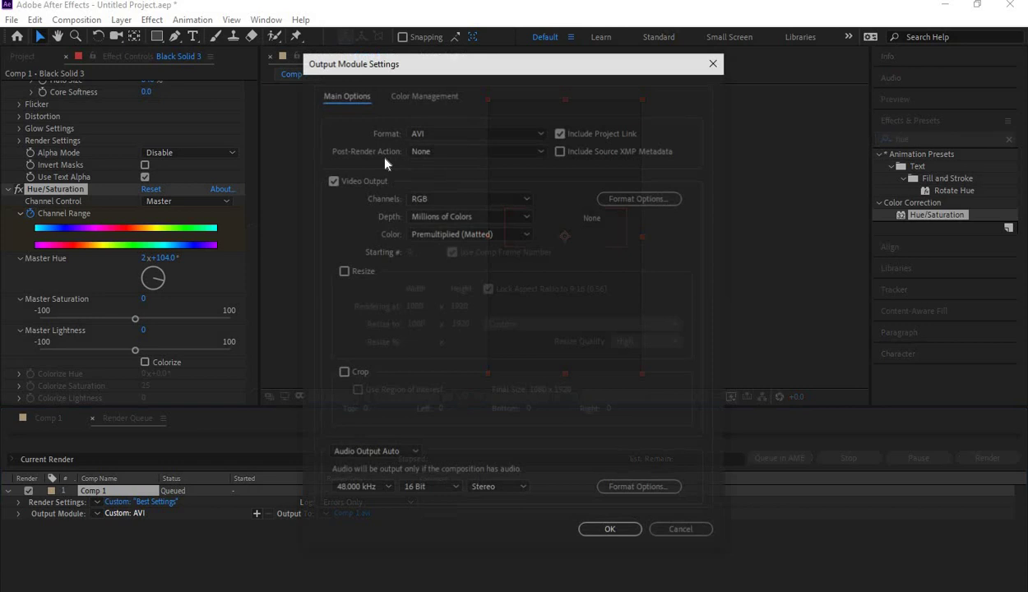
click(436, 132)
click(604, 488)
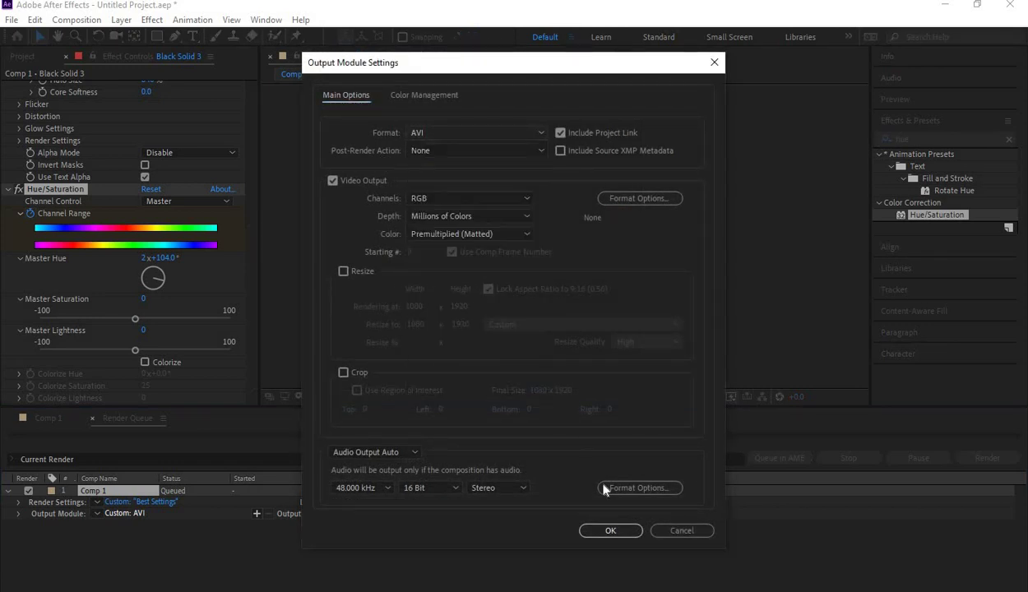
click(609, 532)
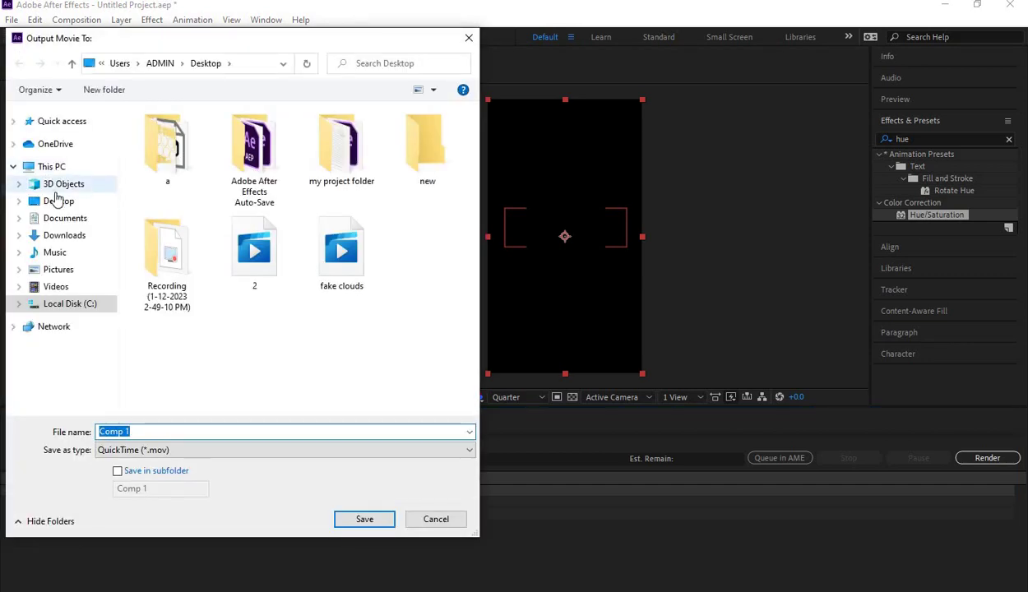
Step: Save the output to the Desktop as "fire effect in aftereffects" in QuickTime format and start the render
click(55, 201)
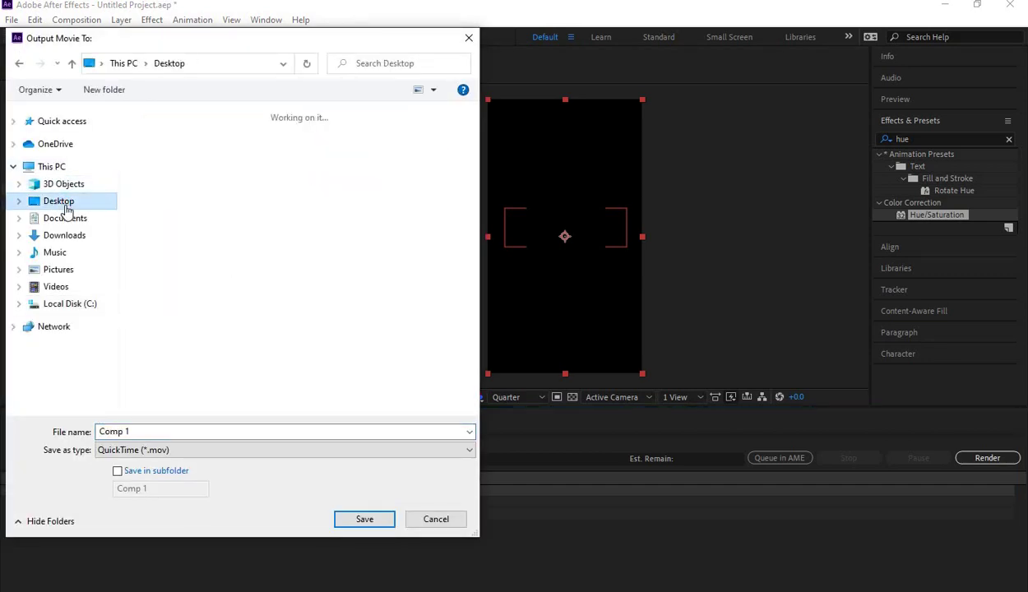
click(142, 433)
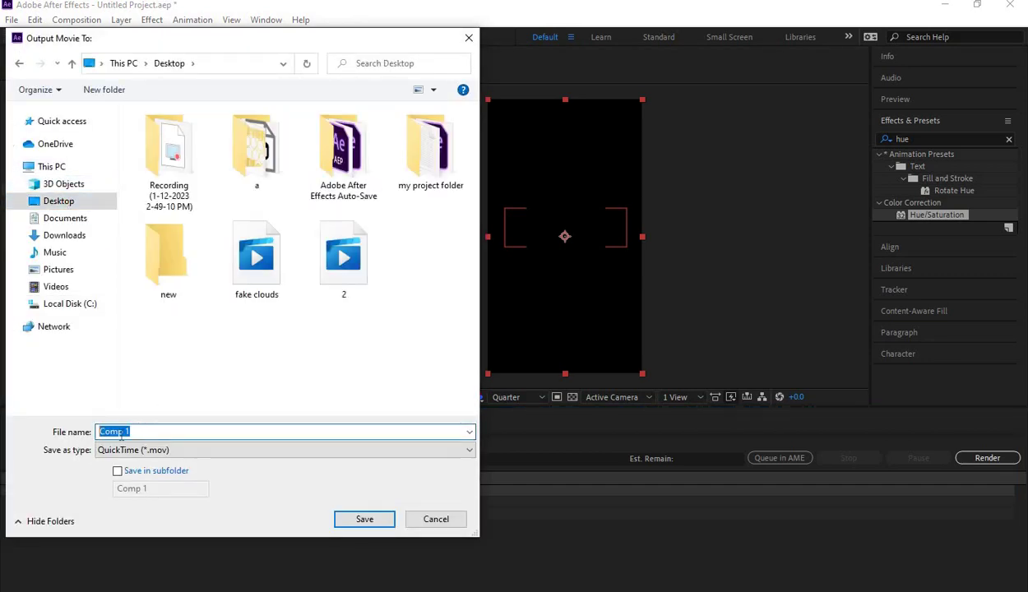
text(fi)
key(BackSpace)
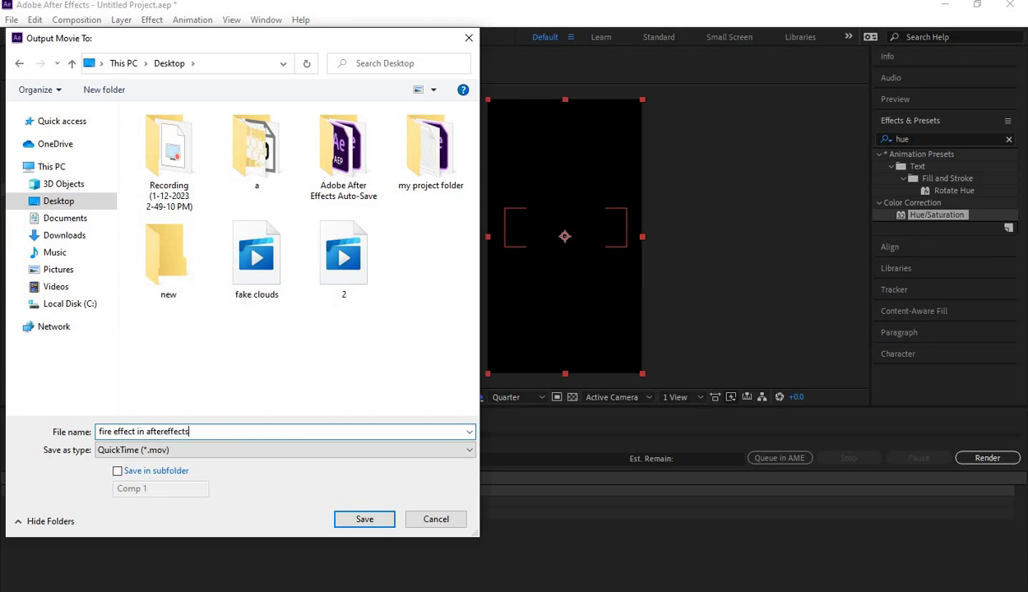
click(362, 519)
click(967, 458)
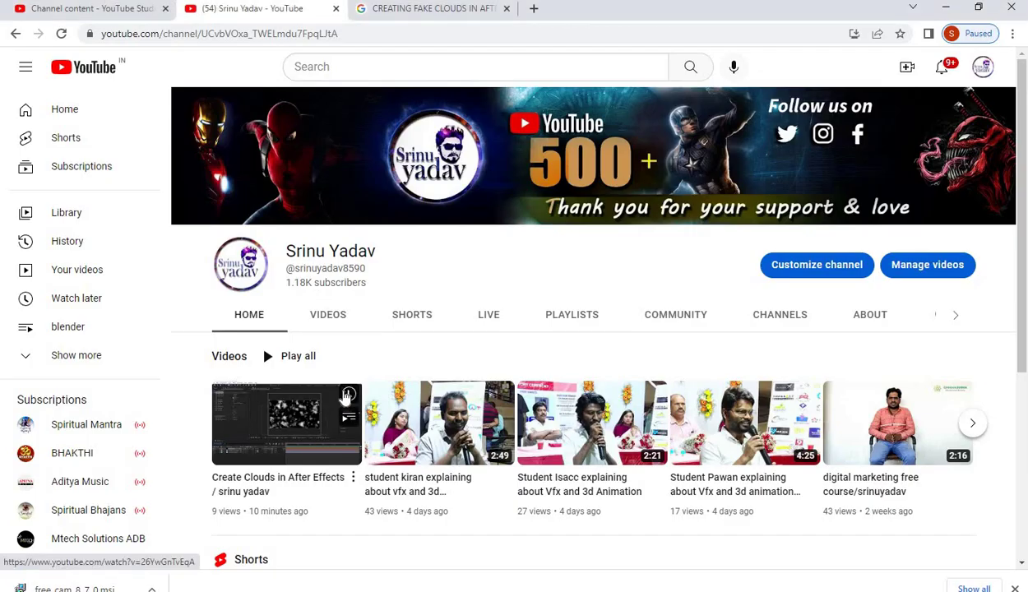
Step: Look through the YouTube channel's Videos and Shorts listings in the browser and return to the channel's home page
click(345, 321)
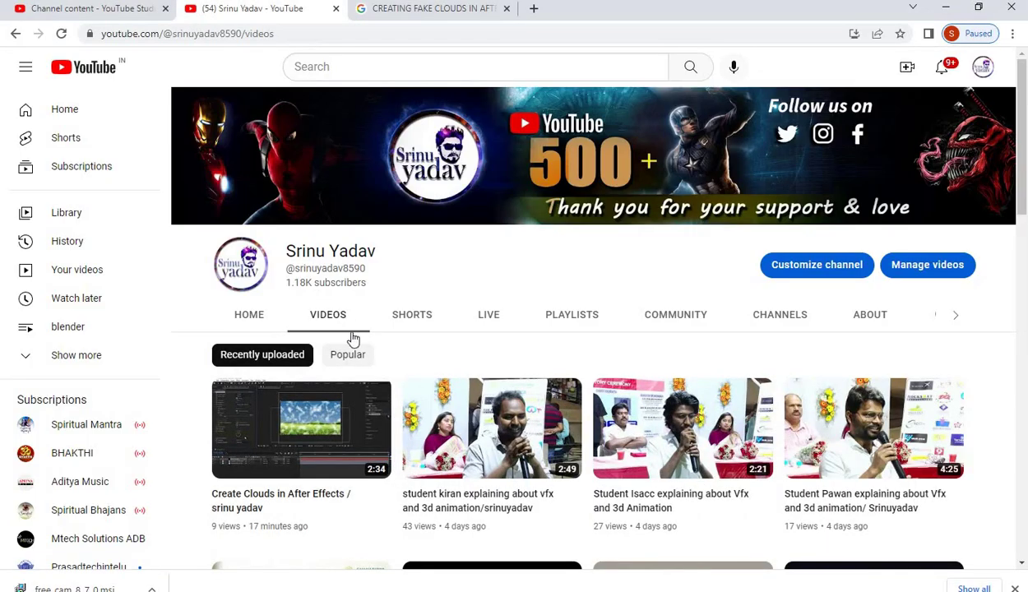
click(983, 66)
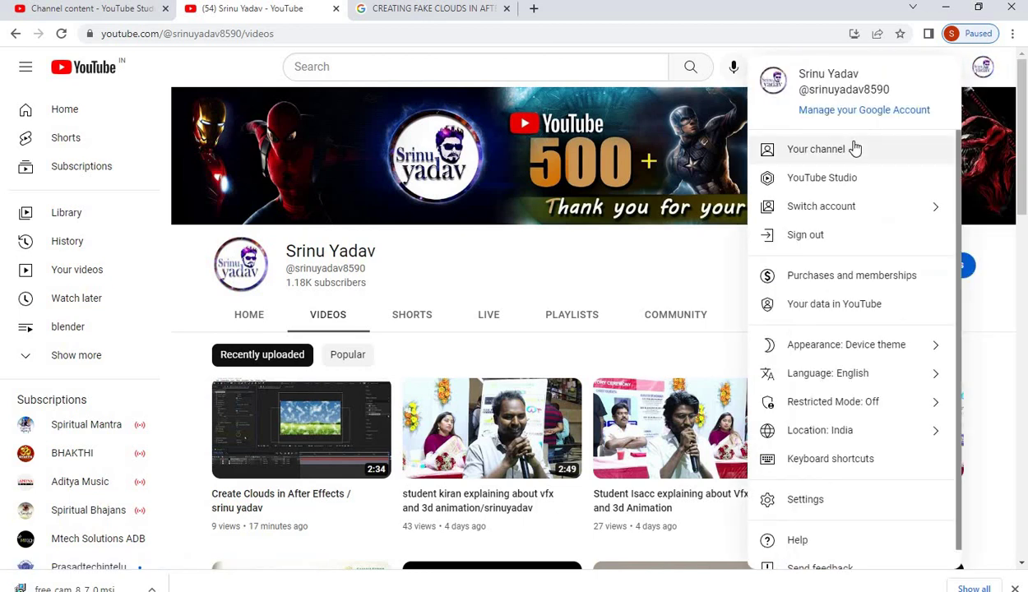
click(854, 147)
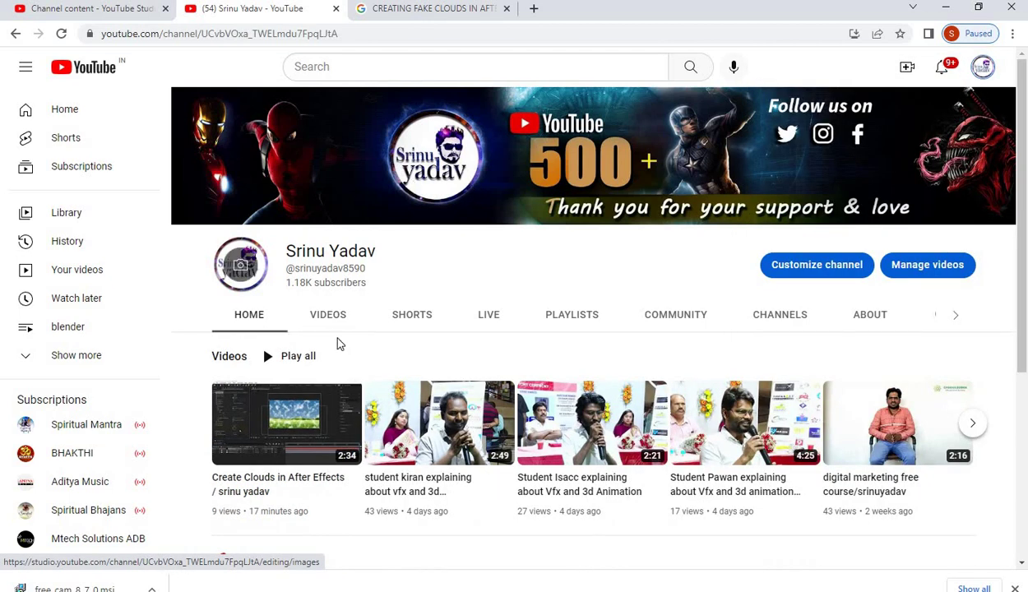
click(406, 316)
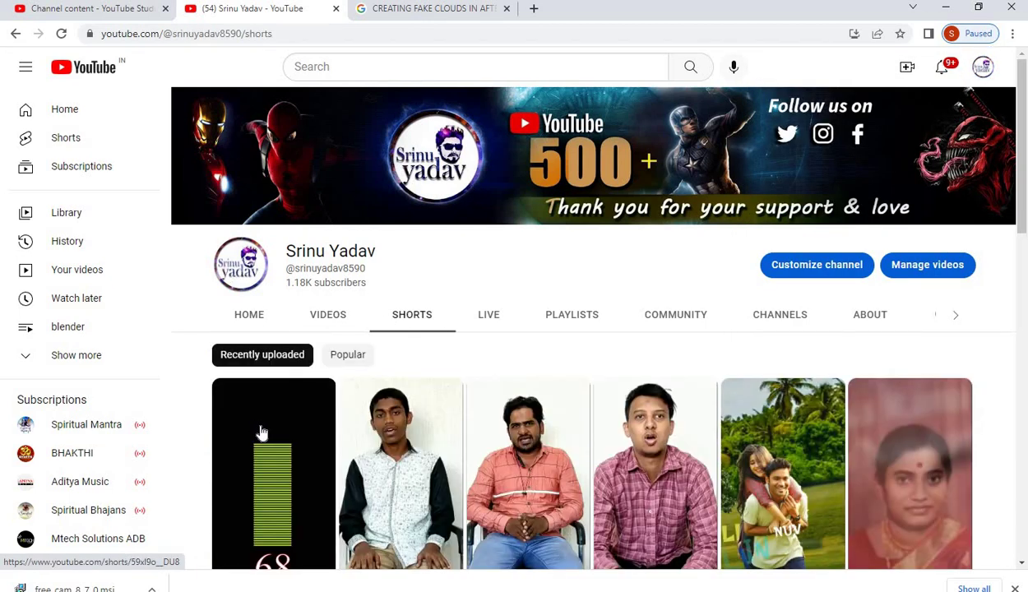
scroll(293, 339, down, 2)
click(983, 66)
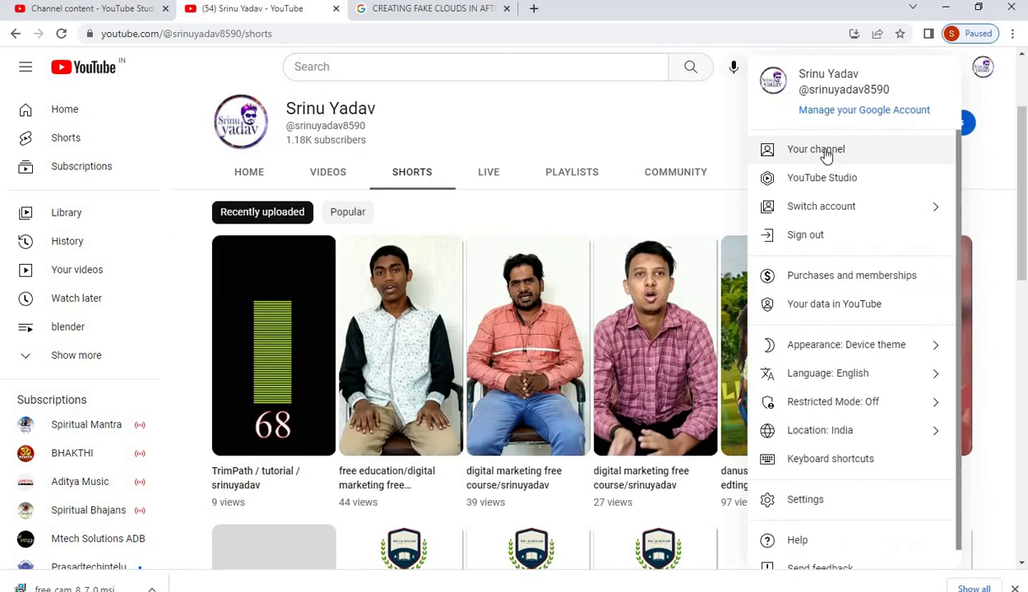
click(821, 150)
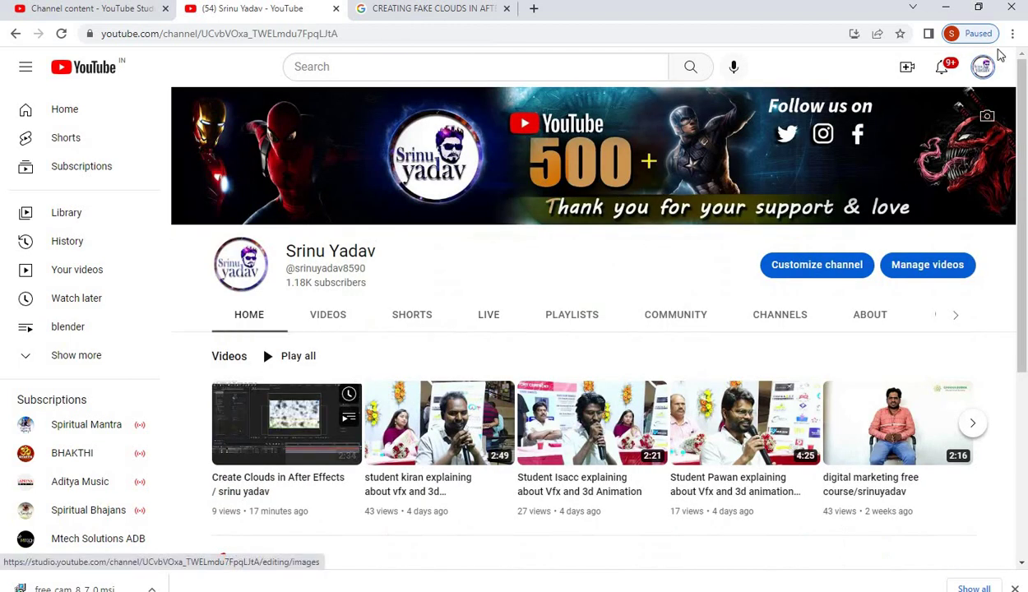
Step: Review the channel dashboard and content list in YouTube Studio, and switch back to After Effects to check the render
click(986, 67)
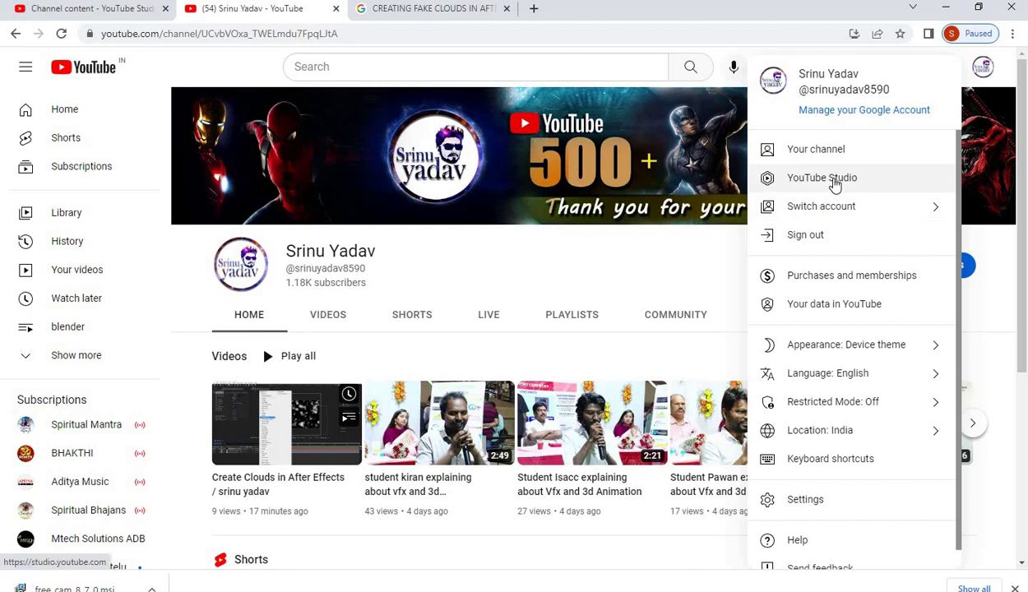
click(831, 179)
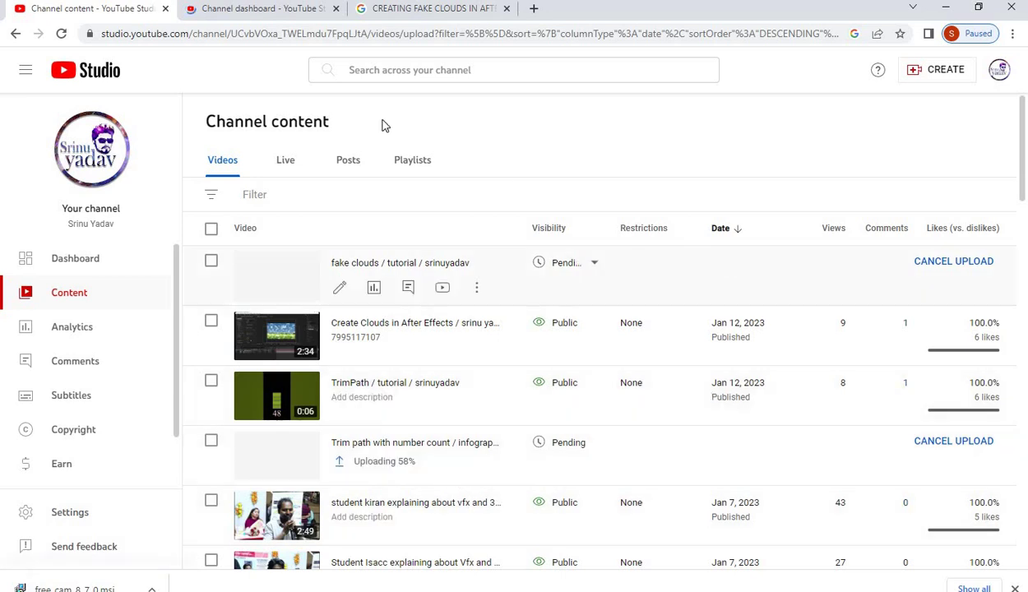
click(284, 11)
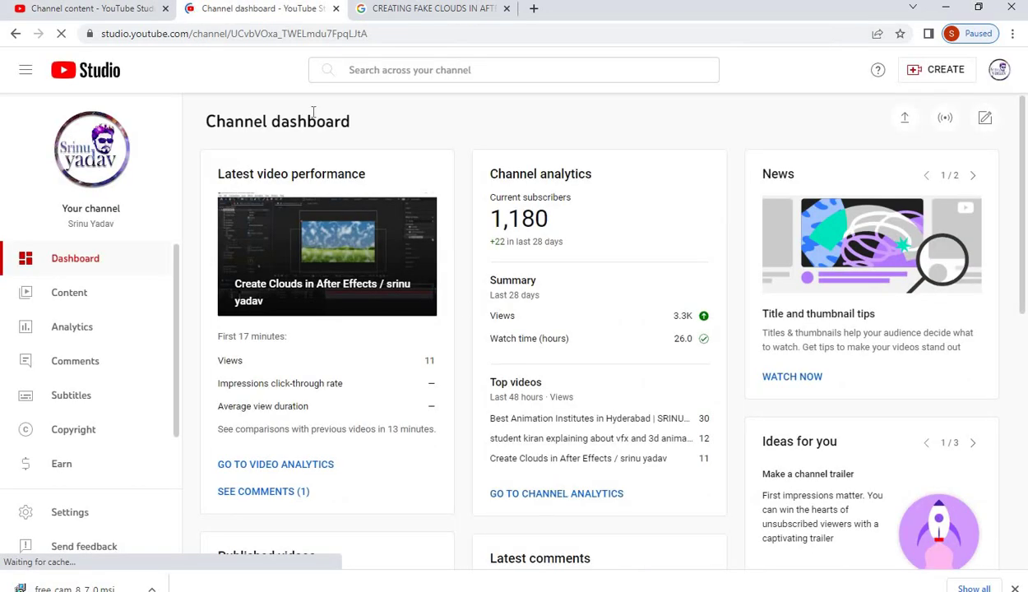
click(92, 10)
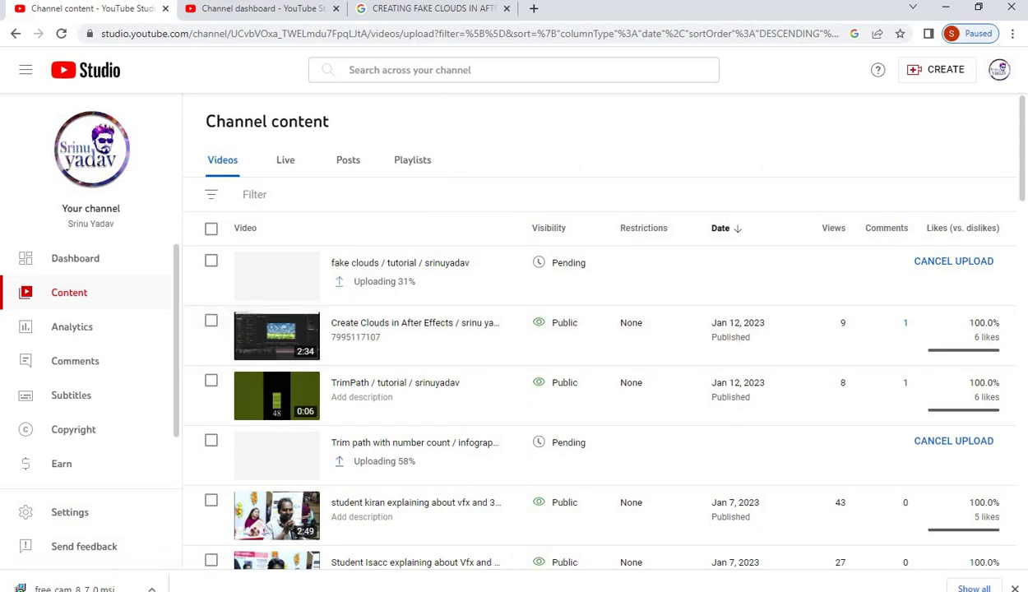
key(alt+Tab)
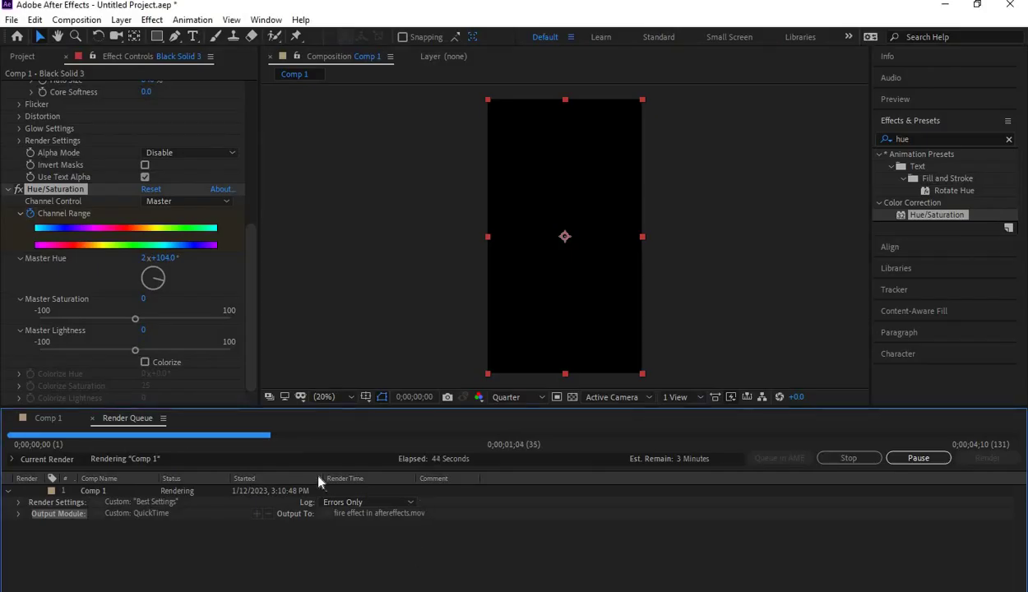